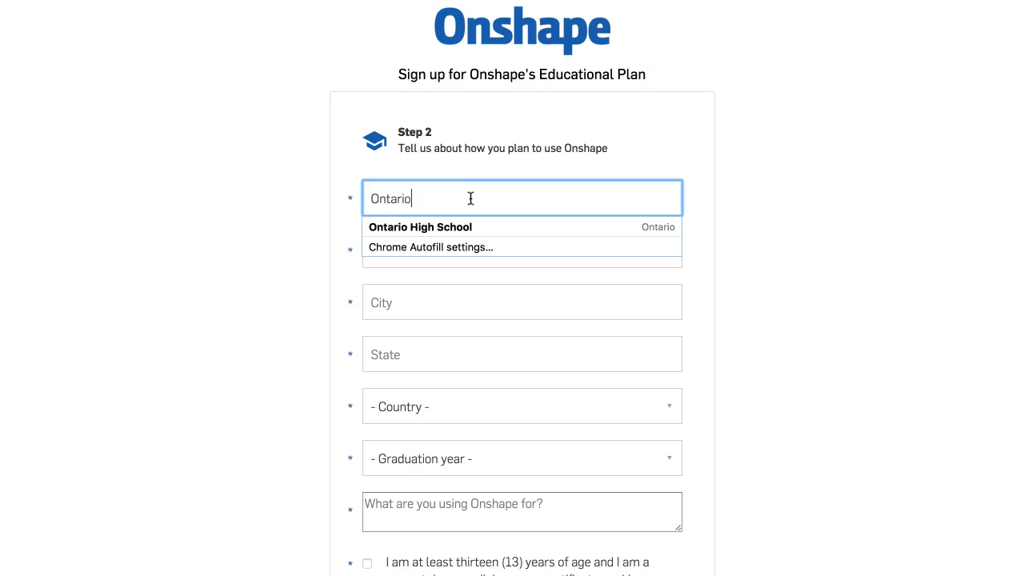
Fill in the school details from the saved Ontario High School entry and enter ohs-schoolloop.com as the school website
{"action": "key", "text": "Down"}
{"action": "key", "text": "Return"}
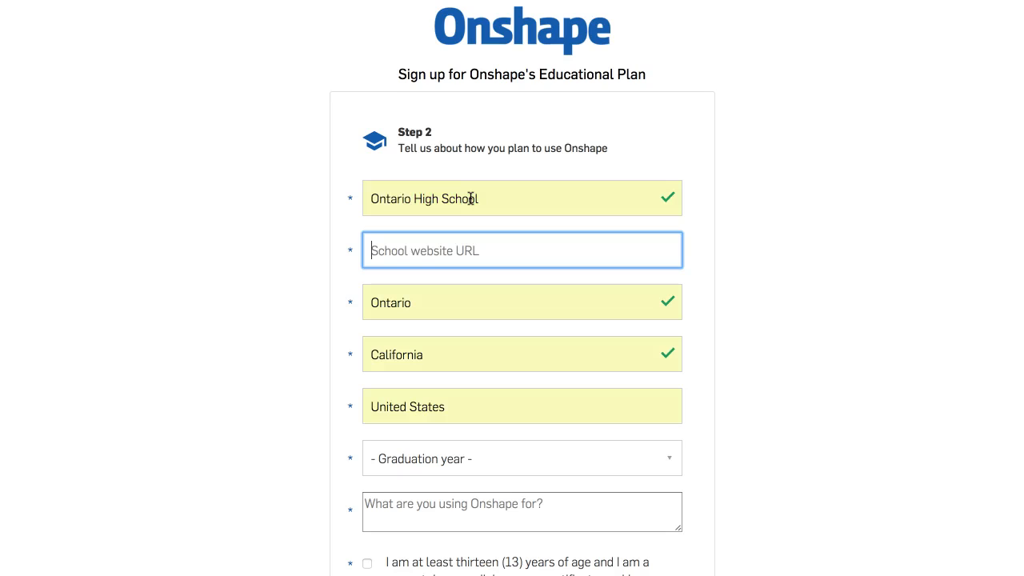
{"action": "type", "text": "ohs."}
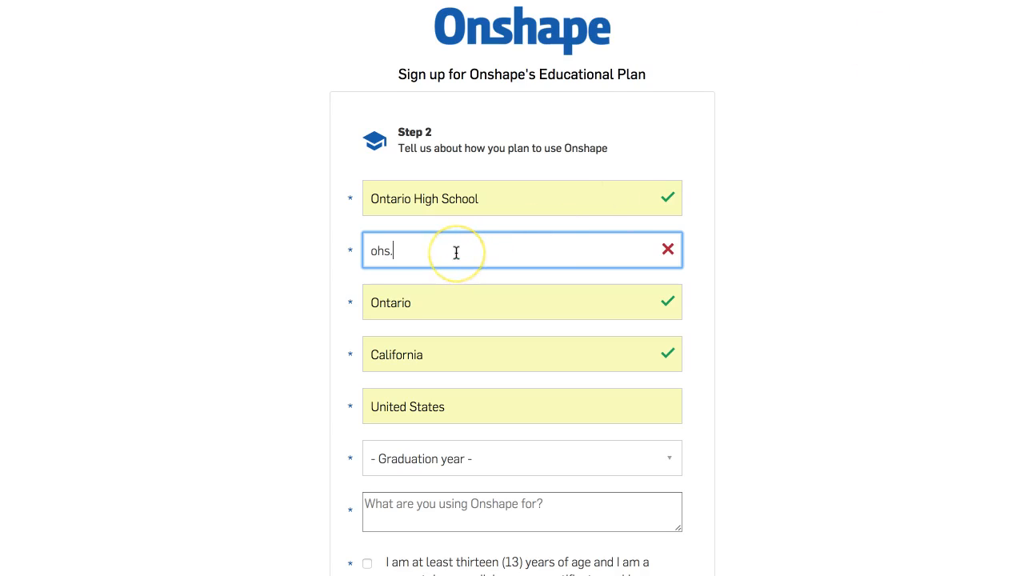
{"action": "key", "text": "BackSpace"}
{"action": "type", "text": ".com"}
{"action": "left_click", "coordinate": [304, 316]}
{"action": "left_click", "coordinate": [429, 258]}
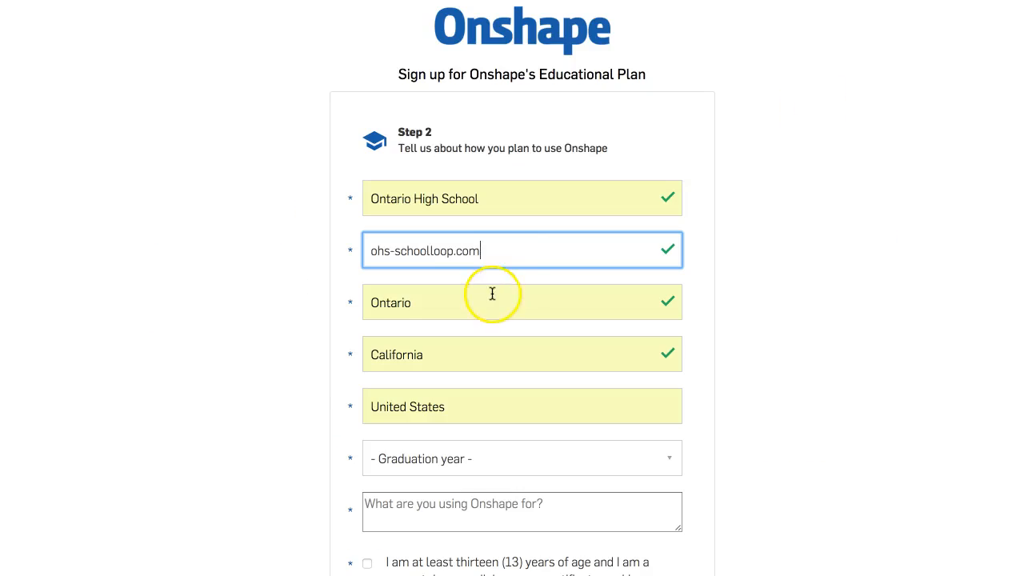
Replace the school website URL with schoolloop.com
{"action": "left_click", "coordinate": [493, 249]}
{"action": "left_click_drag", "start_coordinate": [493, 250], "coordinate": [367, 251]}
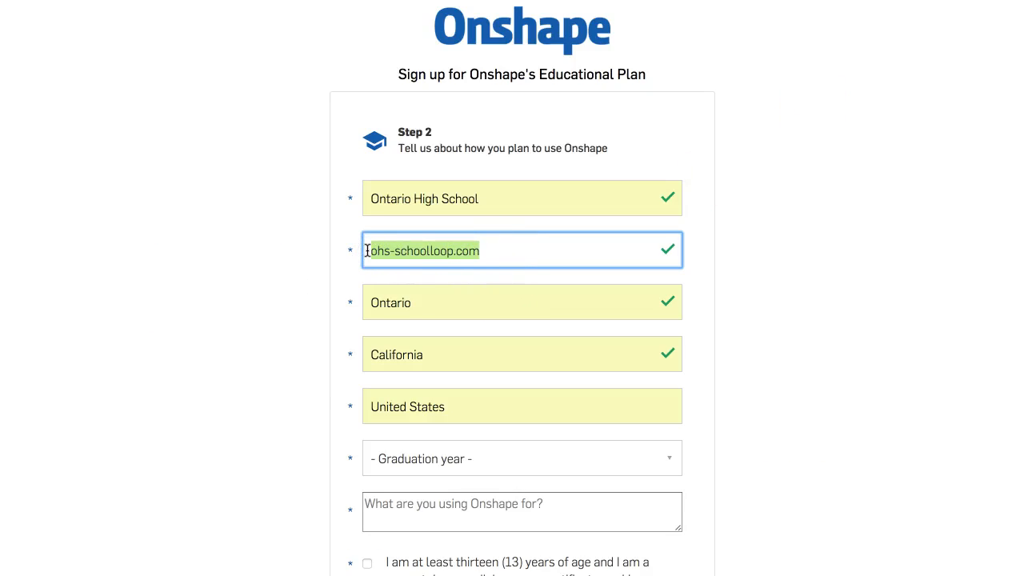
{"action": "type", "text": "scho"}
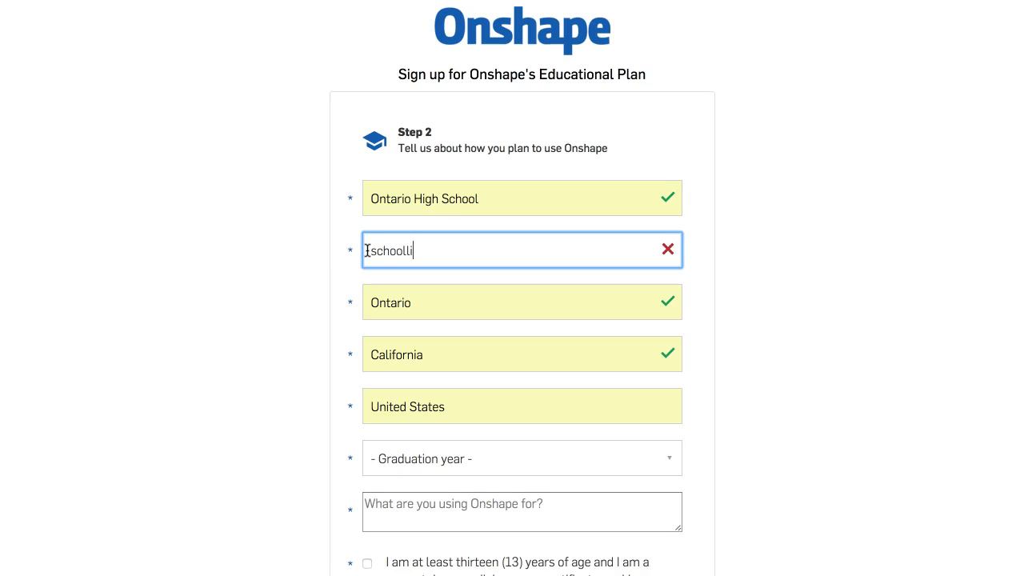
{"action": "type", "text": "olloop.com"}
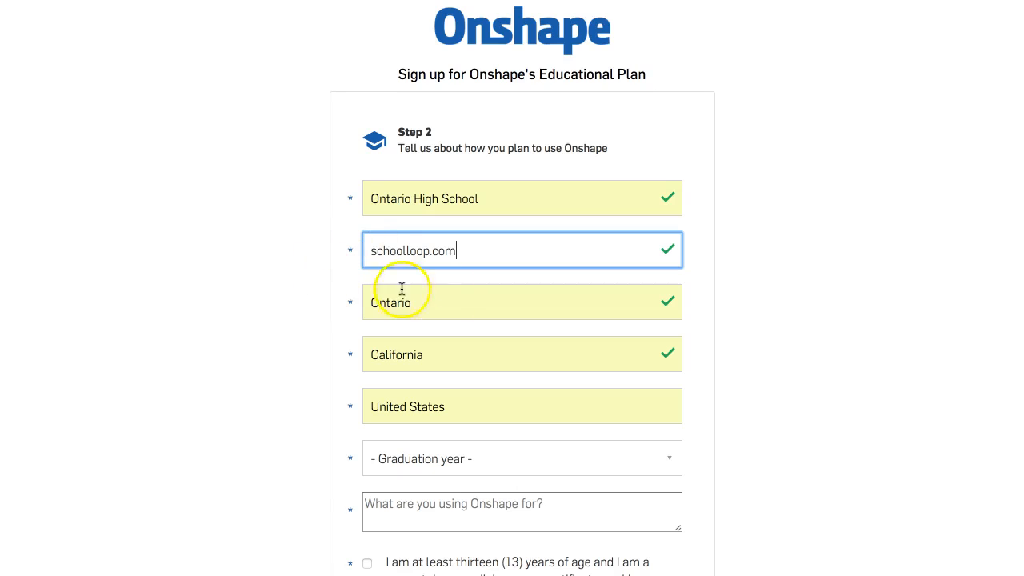
Choose 2018 as the graduation year and enter "learning cad" as the purpose for using Onshape
{"action": "left_click", "coordinate": [457, 459]}
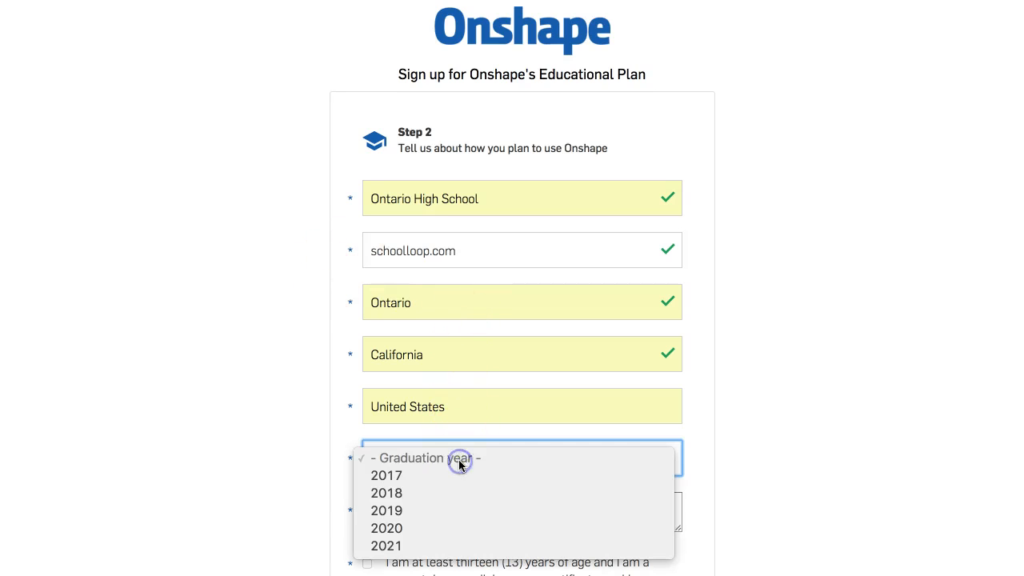
{"action": "left_click", "coordinate": [402, 494]}
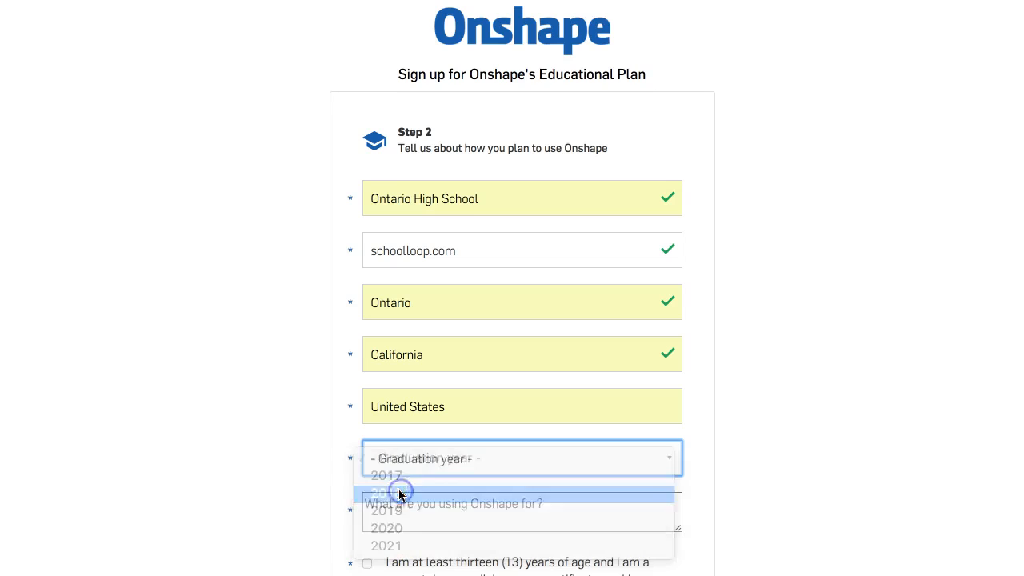
{"action": "scroll", "coordinate": [424, 480], "scroll_direction": "down", "scroll_amount": 2}
{"action": "left_click", "coordinate": [434, 450]}
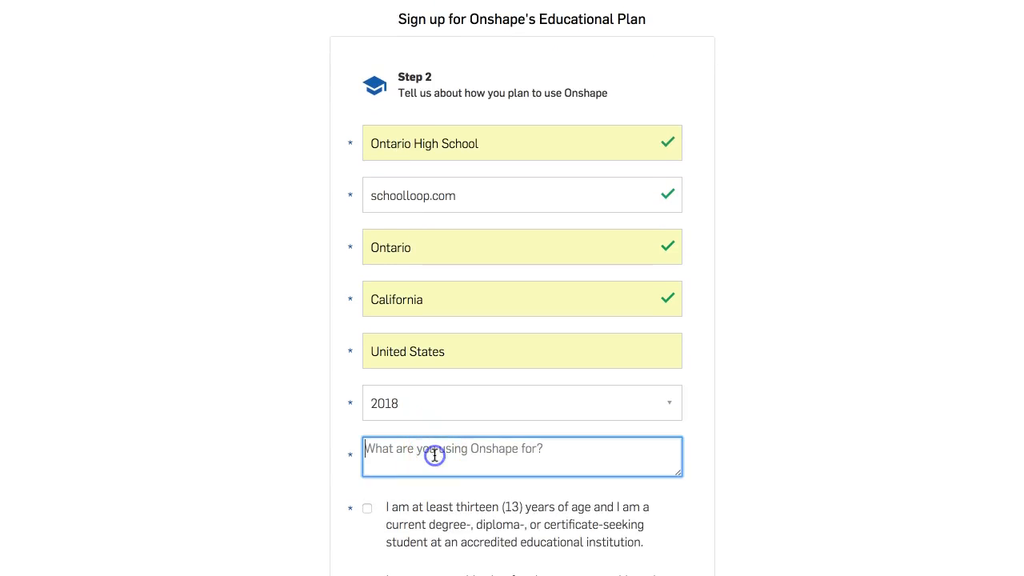
{"action": "scroll", "coordinate": [435, 455], "scroll_direction": "down", "scroll_amount": 2}
{"action": "scroll", "coordinate": [434, 455], "scroll_direction": "down", "scroll_amount": 1}
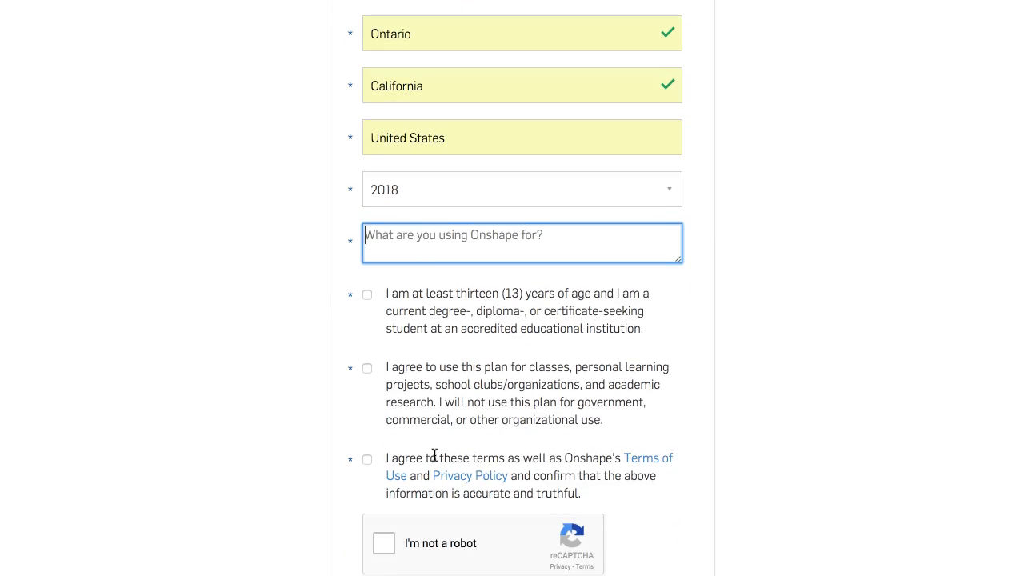
{"action": "type", "text": "learning cad"}
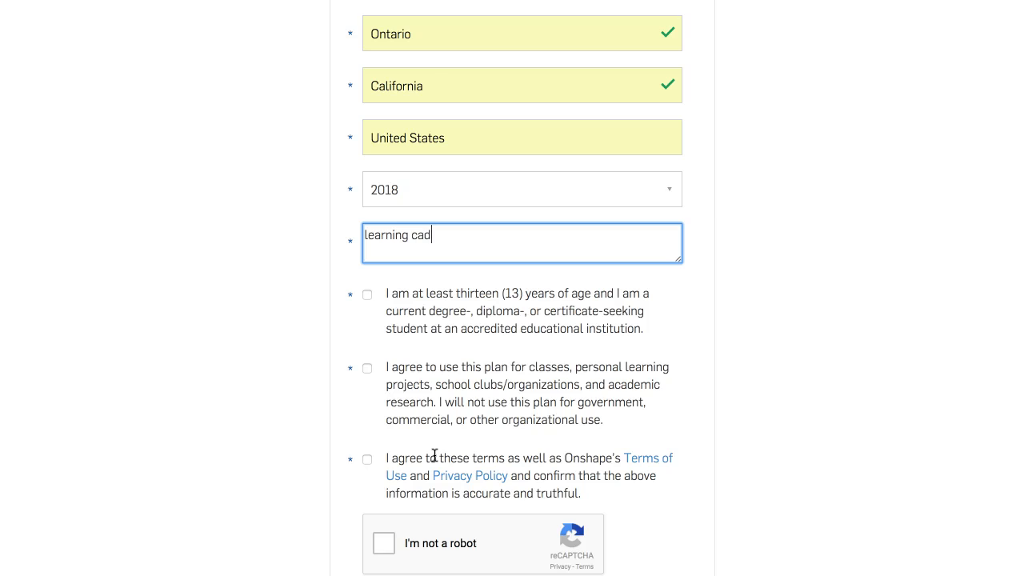
Agree to the student, plan use and terms statements, complete the robot check, and create the account
{"action": "left_click", "coordinate": [367, 295]}
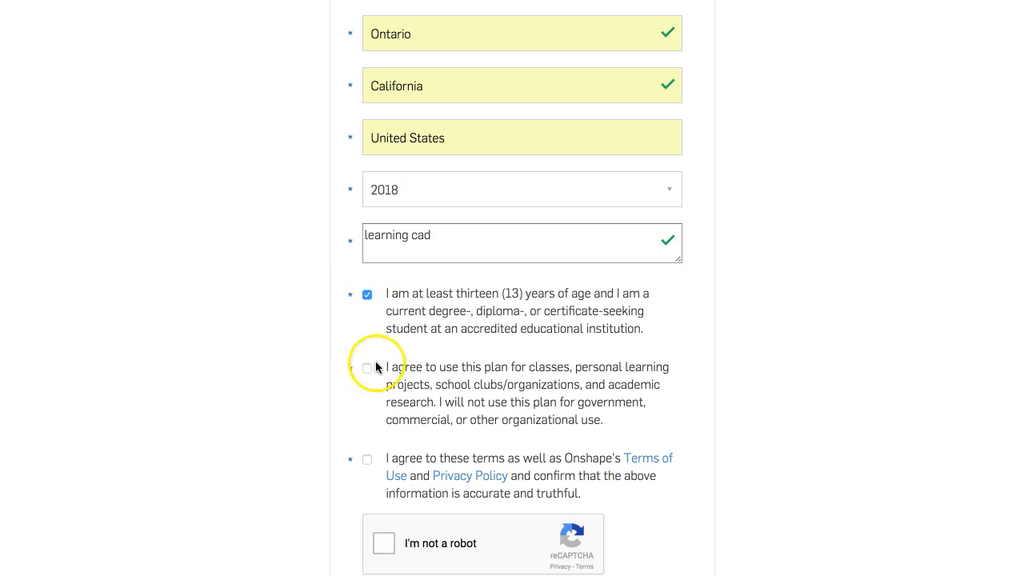
{"action": "left_click", "coordinate": [368, 369]}
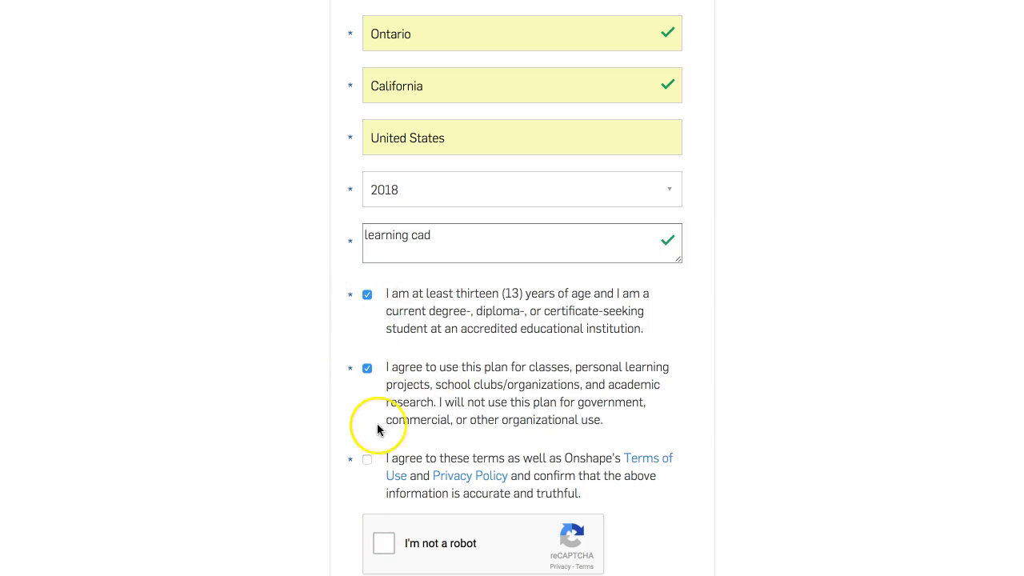
{"action": "scroll", "coordinate": [376, 436], "scroll_direction": "down", "scroll_amount": 2}
{"action": "left_click", "coordinate": [367, 397]}
{"action": "left_click", "coordinate": [386, 476]}
{"action": "scroll", "coordinate": [391, 475], "scroll_direction": "down", "scroll_amount": 4}
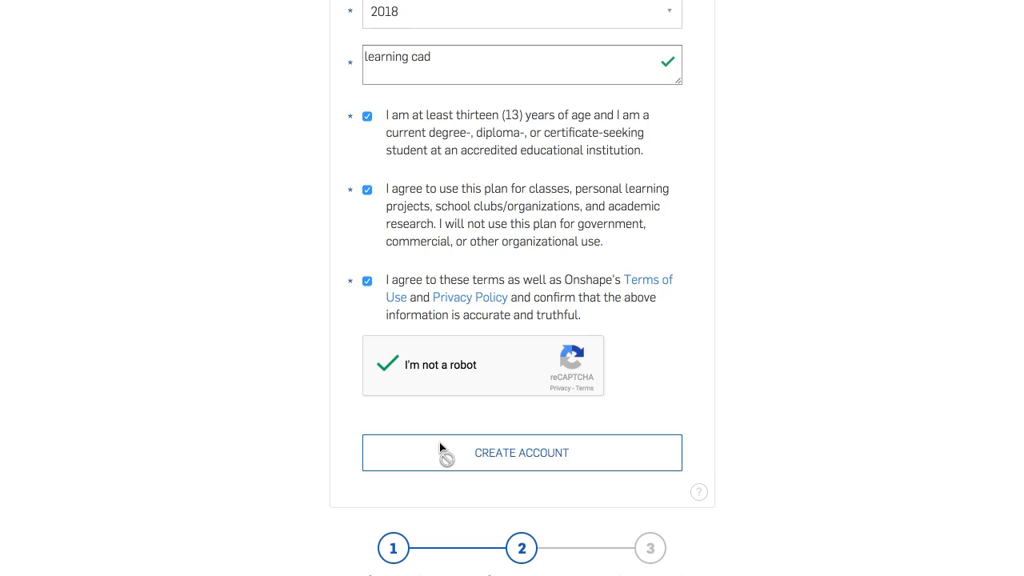
{"action": "left_click", "coordinate": [440, 449]}
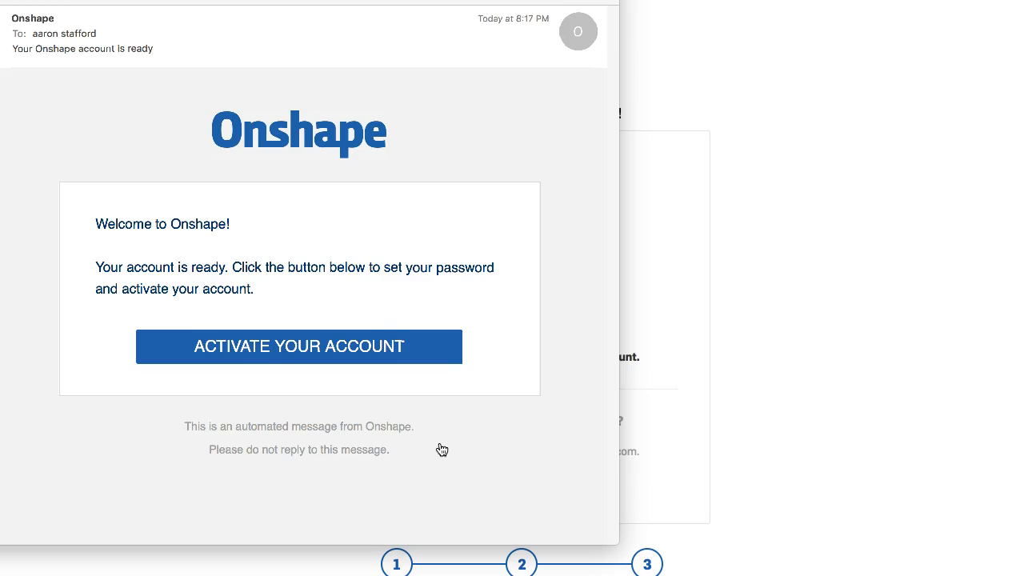
Open the account activation link in the Onshape welcome e-mail and try to sign in with the prefilled credentials
{"action": "left_click", "coordinate": [260, 360]}
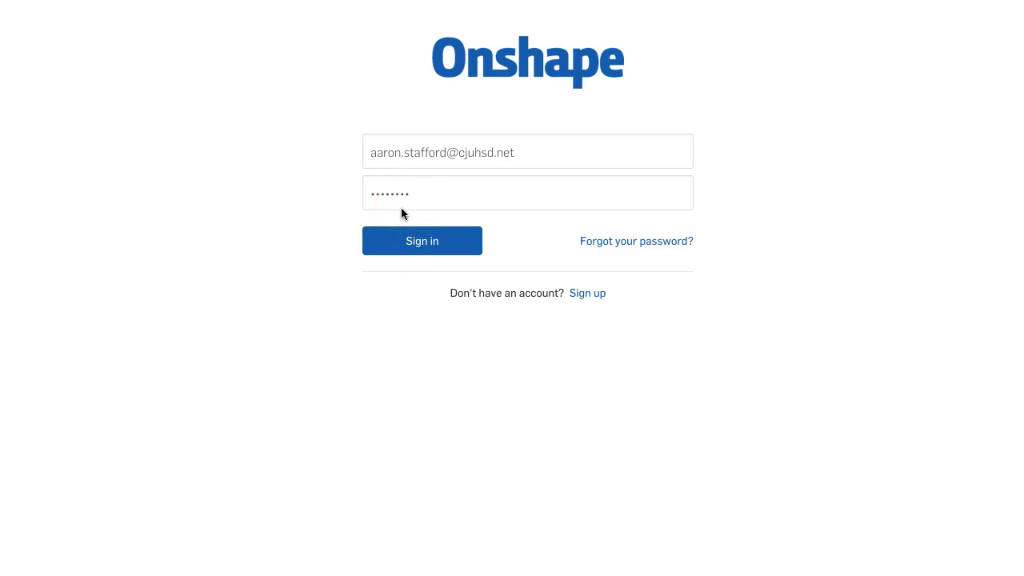
{"action": "left_click", "coordinate": [403, 230]}
{"action": "left_click", "coordinate": [403, 245]}
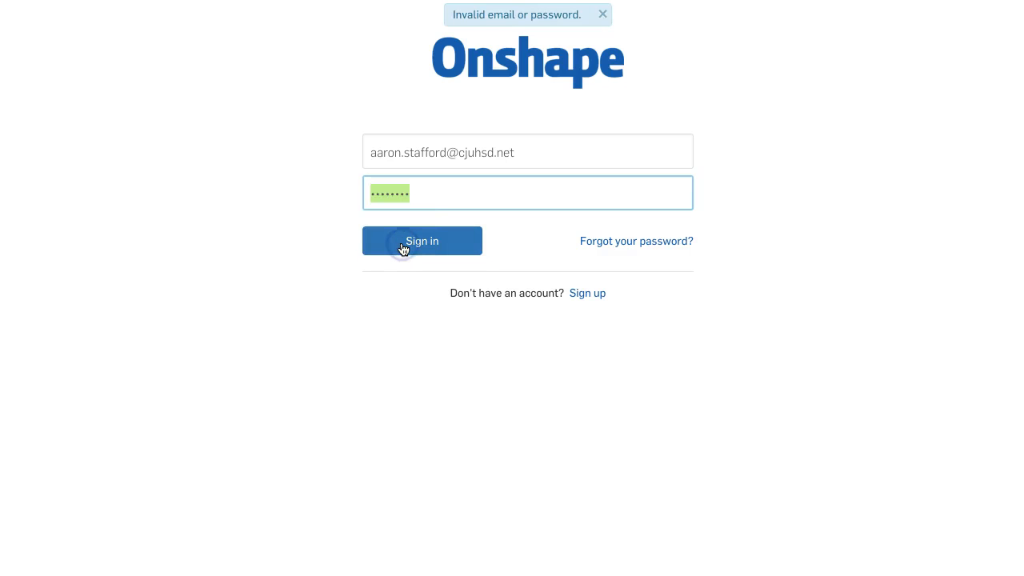
Try to sign in with a retyped account password
{"action": "left_click", "coordinate": [401, 193]}
{"action": "type", "text": "••"}
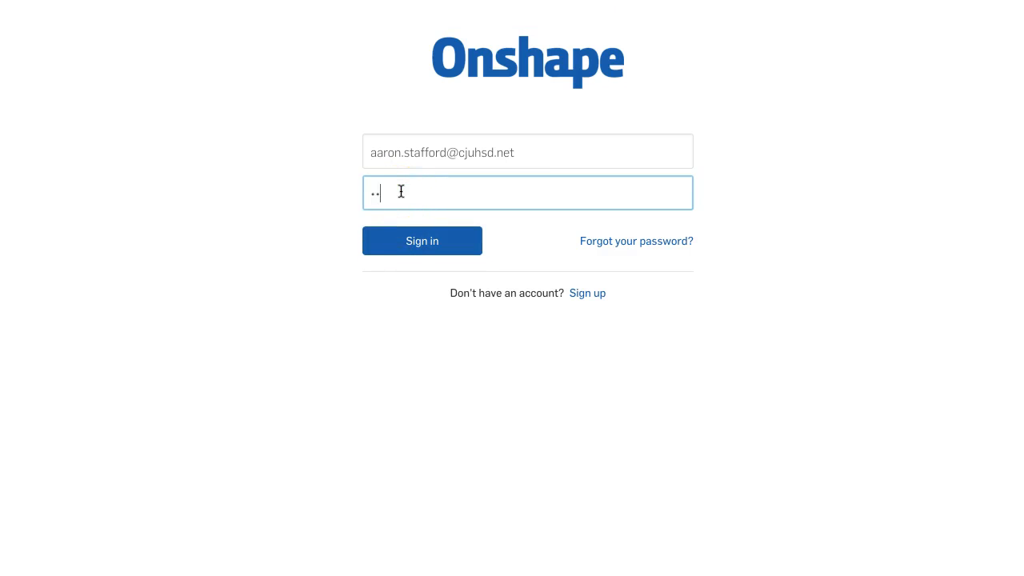
{"action": "key", "text": "Return"}
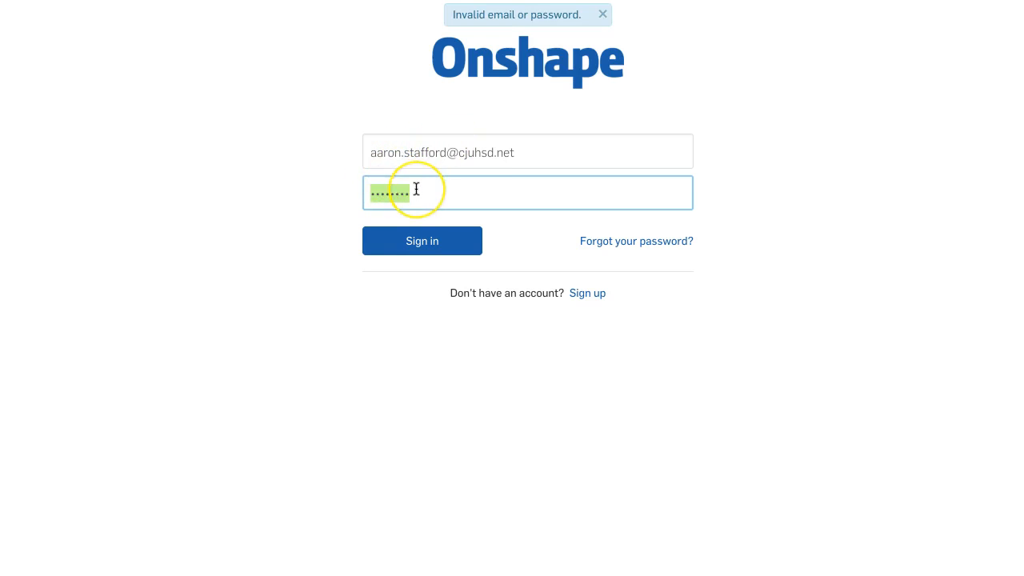
Enter the account password again and sign in to Onshape
{"action": "type", "text": "•••••"}
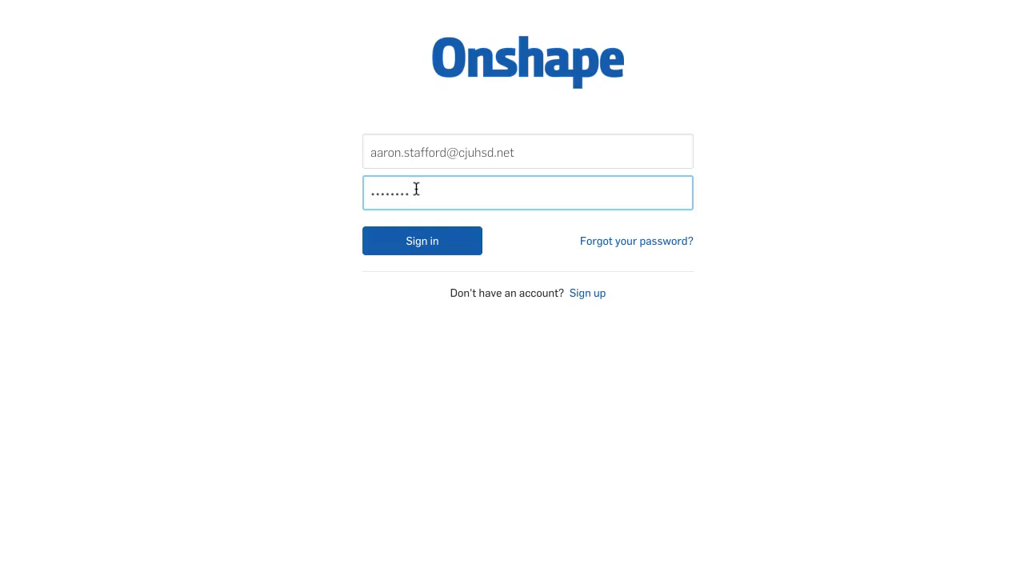
{"action": "type", "text": "•••"}
{"action": "key", "text": "Return"}
Look through the list of recently opened documents
{"action": "left_click", "coordinate": [232, 140]}
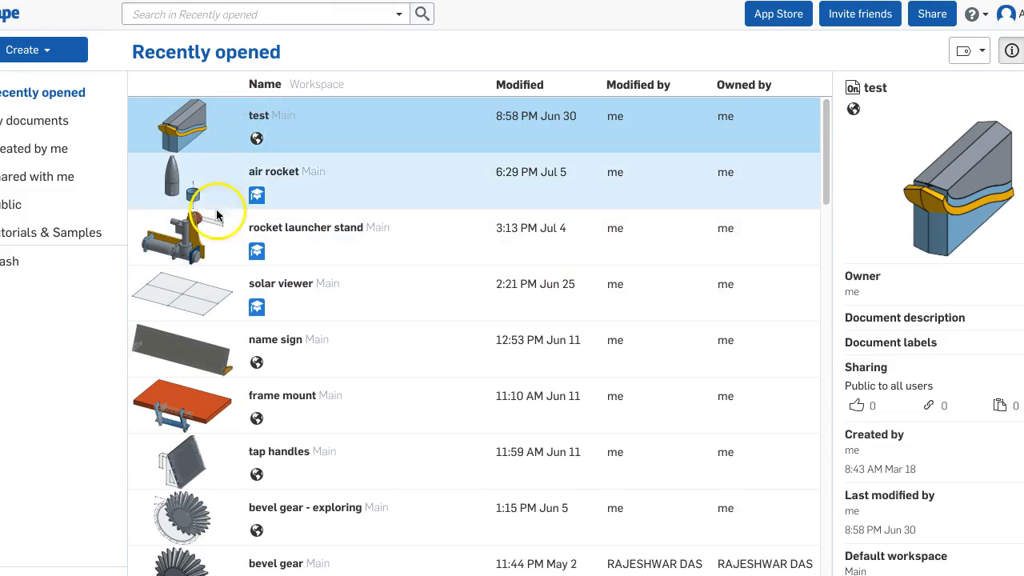
{"action": "scroll", "coordinate": [213, 240], "scroll_direction": "down", "scroll_amount": 10}
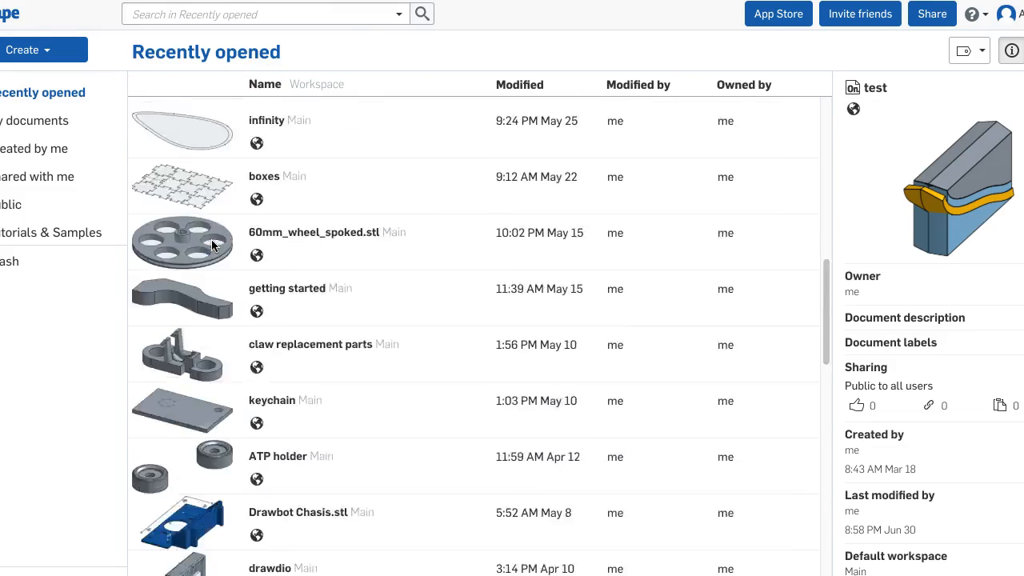
{"action": "scroll", "coordinate": [213, 245], "scroll_direction": "up", "scroll_amount": 10}
{"action": "scroll", "coordinate": [213, 246], "scroll_direction": "down", "scroll_amount": 3}
{"action": "scroll", "coordinate": [213, 245], "scroll_direction": "up", "scroll_amount": 3}
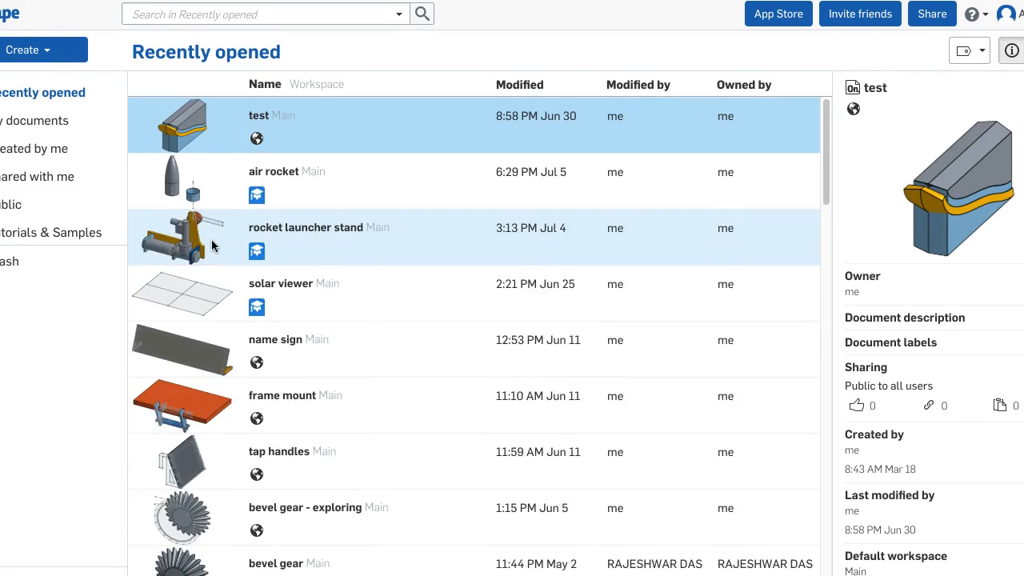
{"action": "scroll", "coordinate": [198, 458], "scroll_direction": "down", "scroll_amount": 10}
{"action": "scroll", "coordinate": [198, 462], "scroll_direction": "down", "scroll_amount": 3}
{"action": "scroll", "coordinate": [198, 462], "scroll_direction": "up", "scroll_amount": 15}
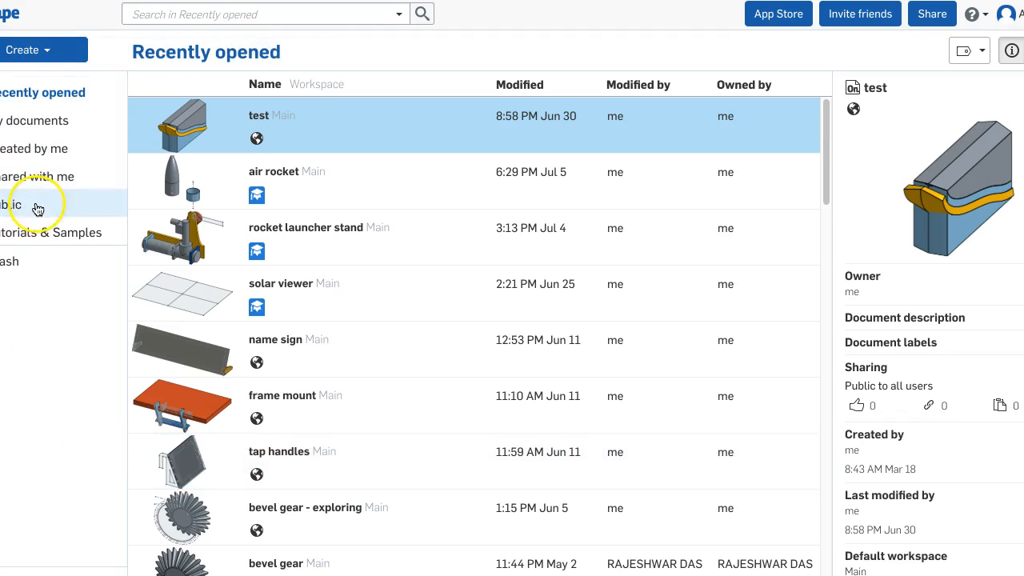
Open the account settings and show the Preferences page
{"action": "left_click", "coordinate": [1008, 16]}
{"action": "left_click", "coordinate": [997, 23]}
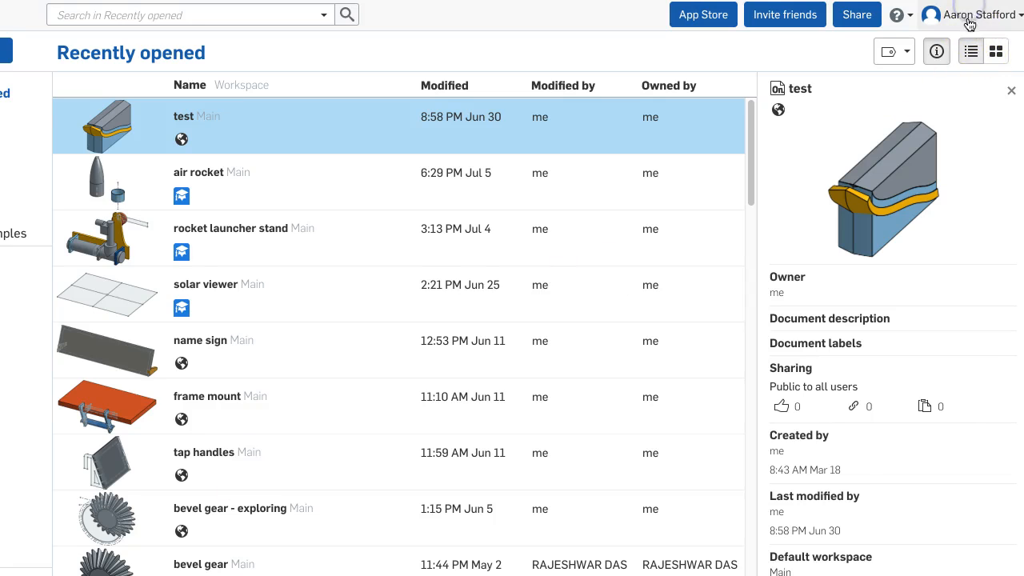
{"action": "left_click", "coordinate": [970, 24]}
{"action": "left_click", "coordinate": [937, 51]}
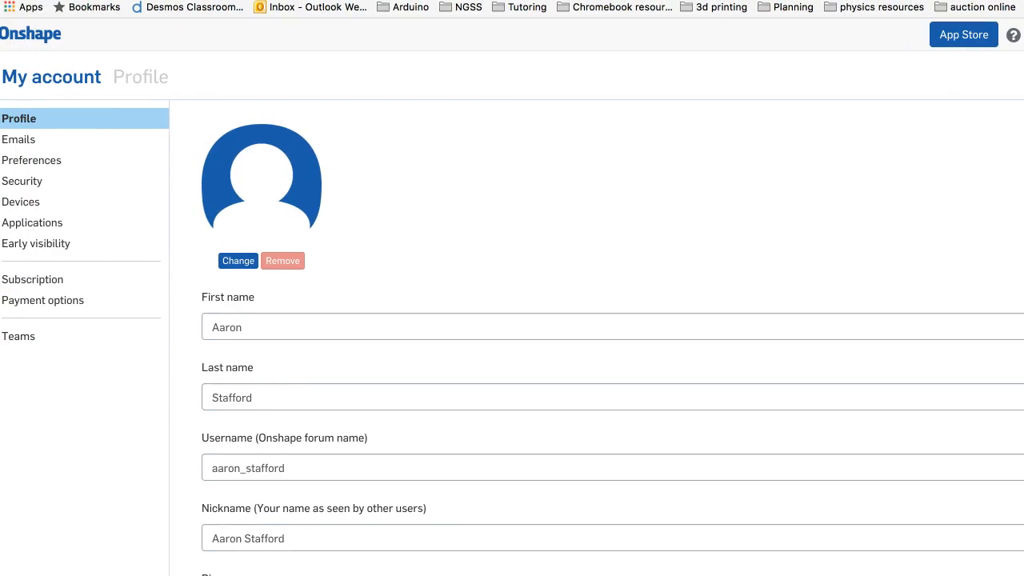
{"action": "left_click", "coordinate": [43, 160]}
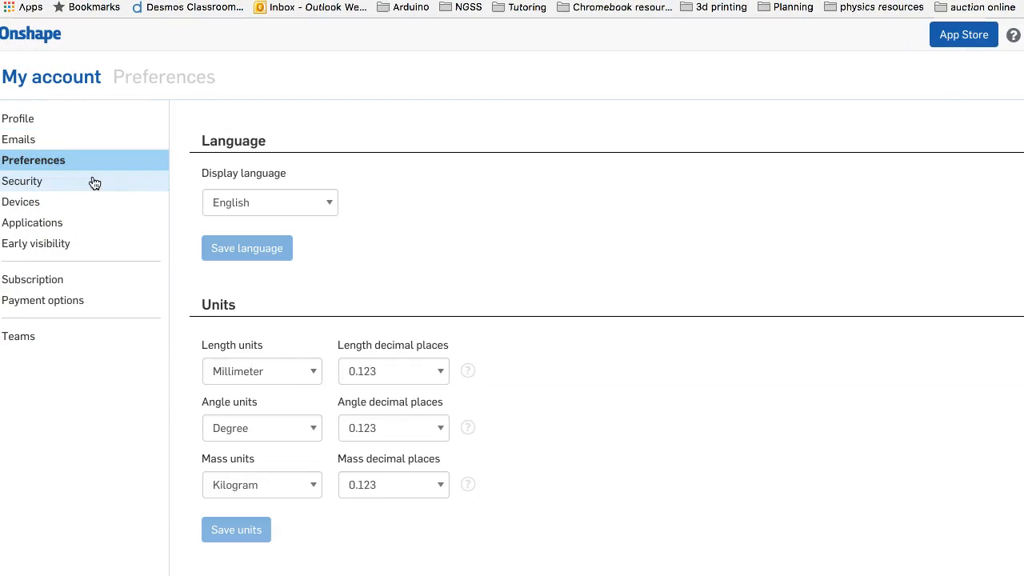
Try Centimeter and Inch as the default length units, and set them back to Millimeter
{"action": "scroll", "coordinate": [278, 370], "scroll_direction": "down", "scroll_amount": 5}
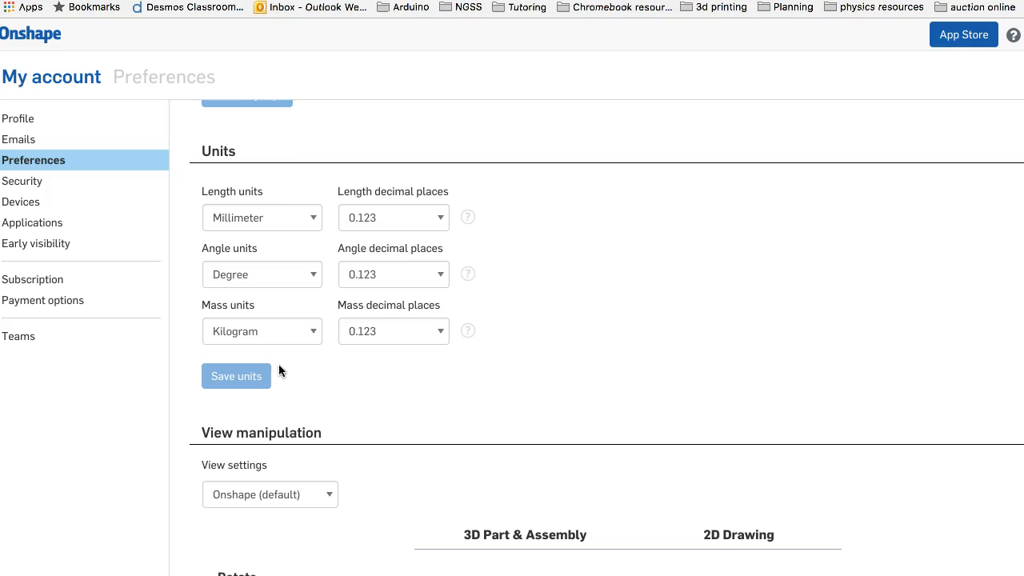
{"action": "scroll", "coordinate": [269, 149], "scroll_direction": "up", "scroll_amount": 1}
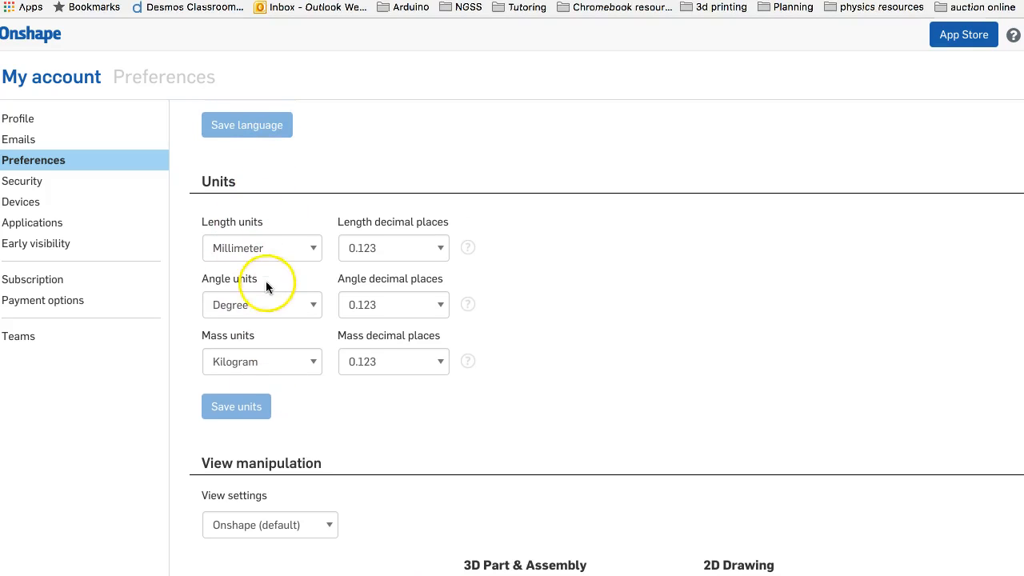
{"action": "scroll", "coordinate": [254, 184], "scroll_direction": "up", "scroll_amount": 4}
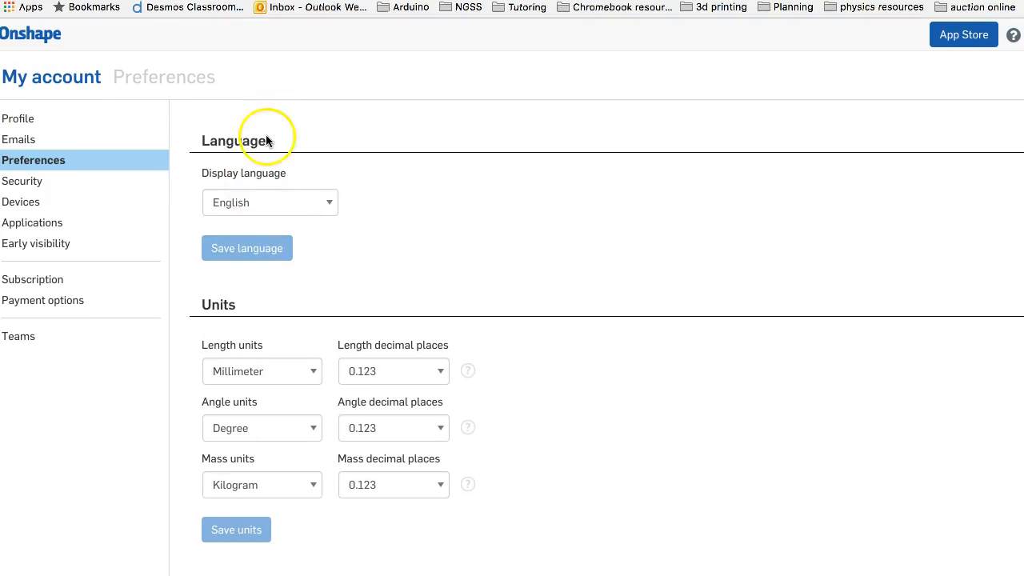
{"action": "scroll", "coordinate": [224, 276], "scroll_direction": "down", "scroll_amount": 4}
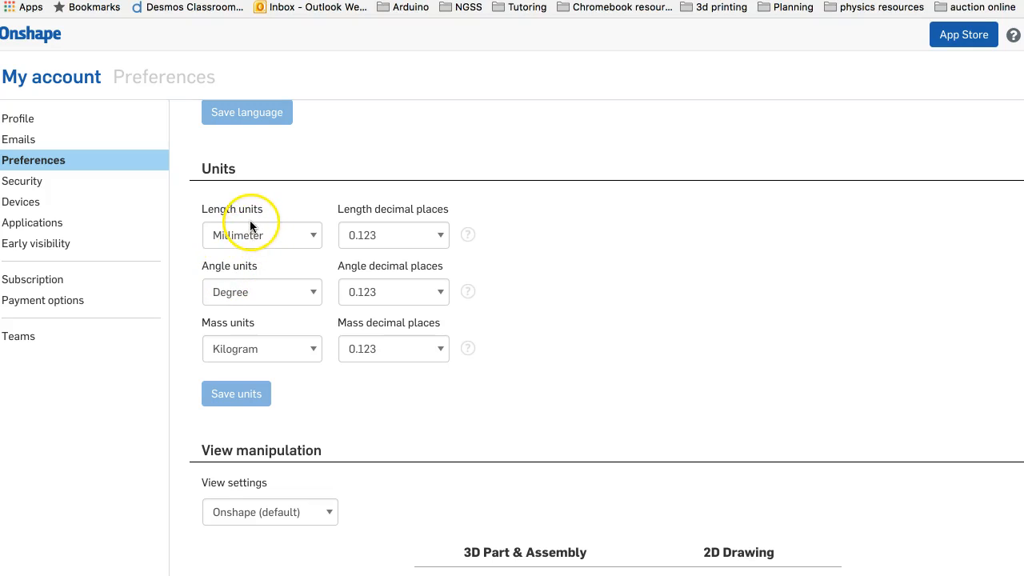
{"action": "left_click", "coordinate": [251, 234]}
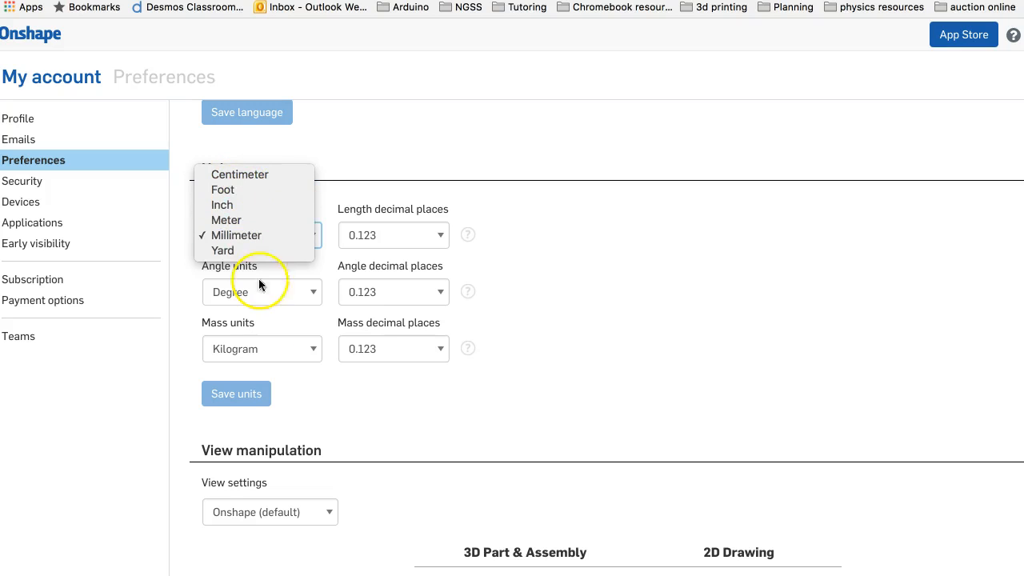
{"action": "left_click", "coordinate": [284, 174]}
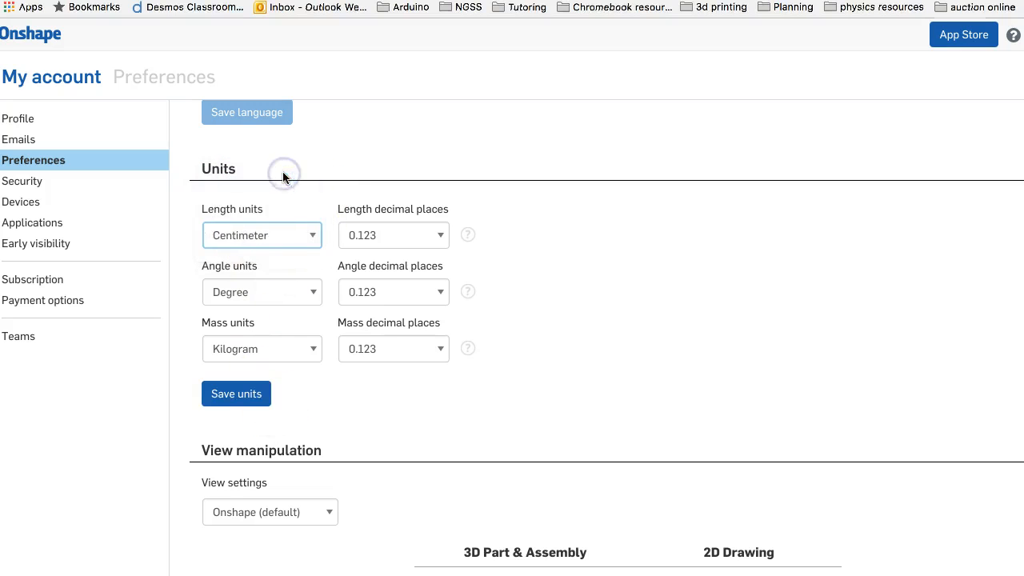
{"action": "left_click", "coordinate": [266, 236]}
{"action": "left_click", "coordinate": [254, 266]}
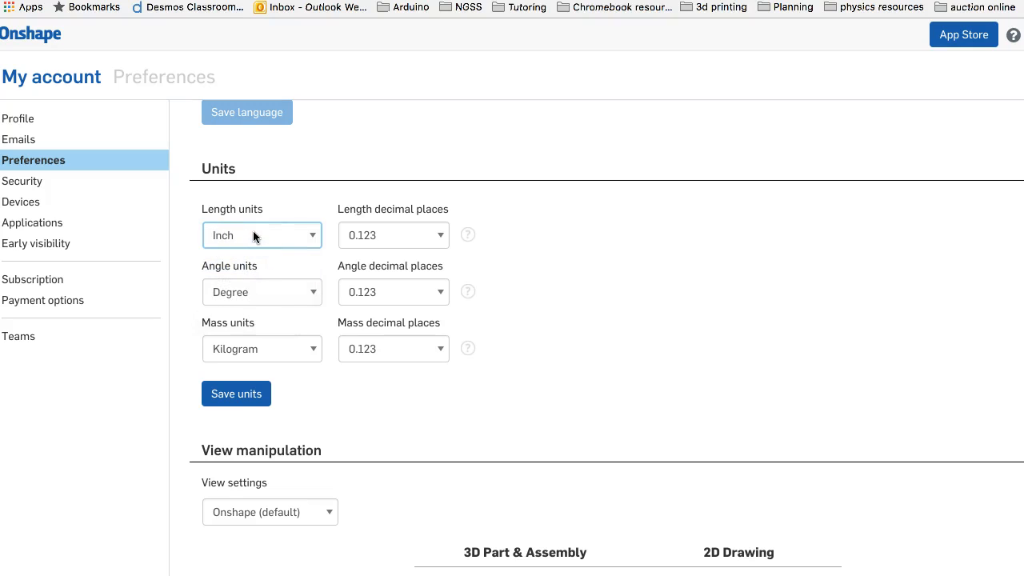
{"action": "left_click_drag", "start_coordinate": [253, 235], "coordinate": [251, 267]}
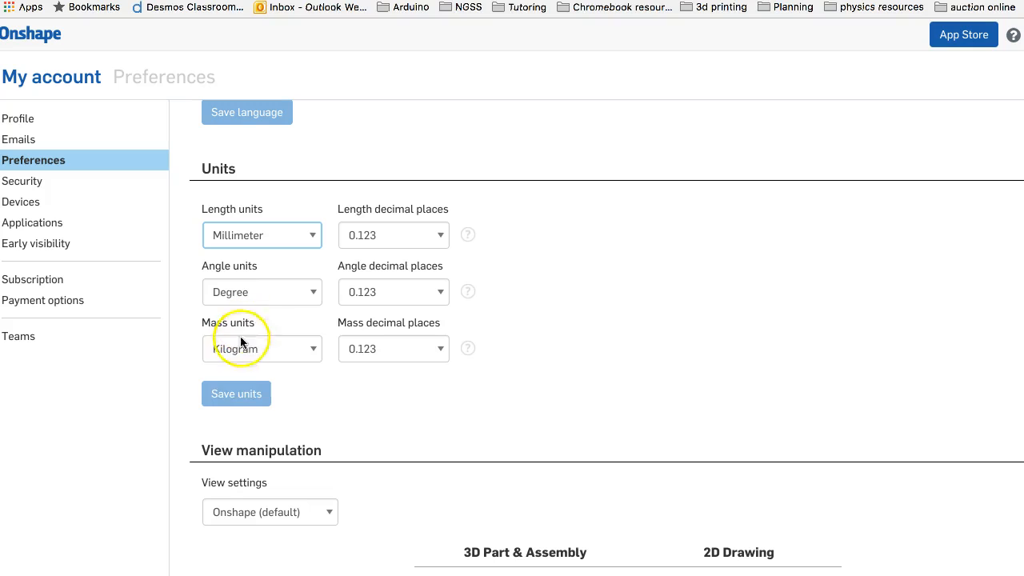
Leave the account preferences, return to the documents list, and start a new document
{"action": "left_click", "coordinate": [232, 392]}
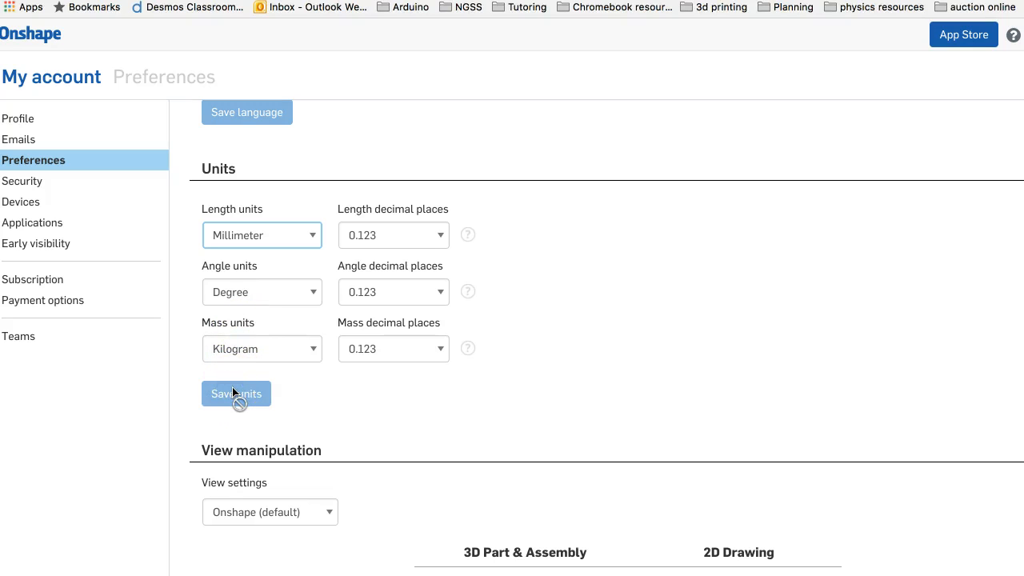
{"action": "left_click", "coordinate": [46, 40]}
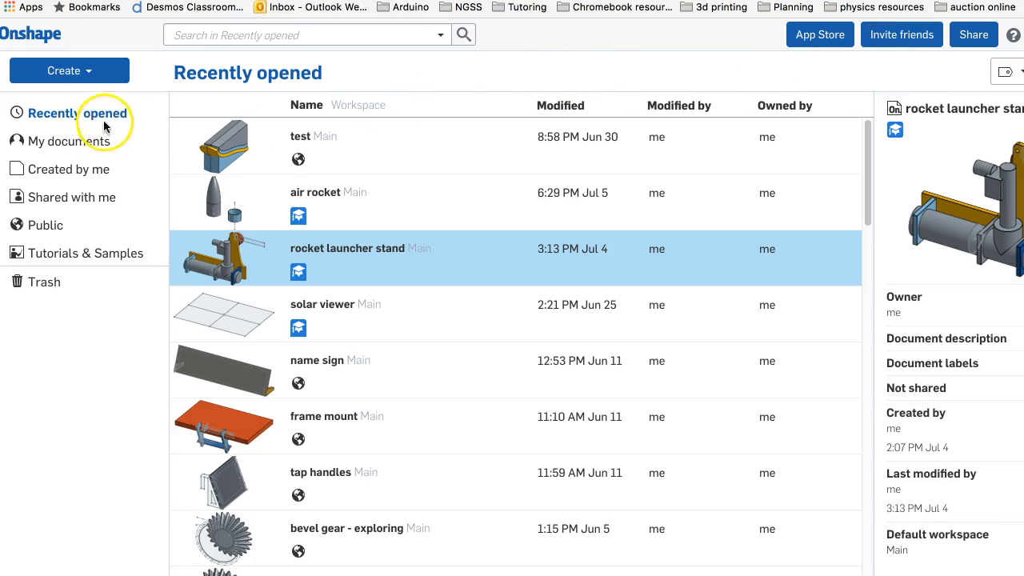
{"action": "left_click", "coordinate": [70, 74]}
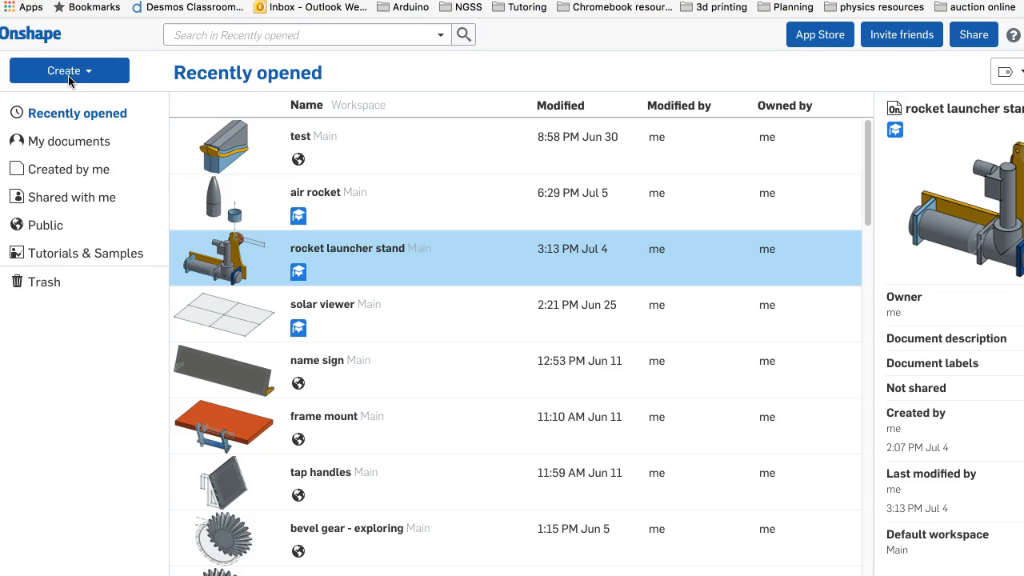
{"action": "left_click", "coordinate": [70, 76]}
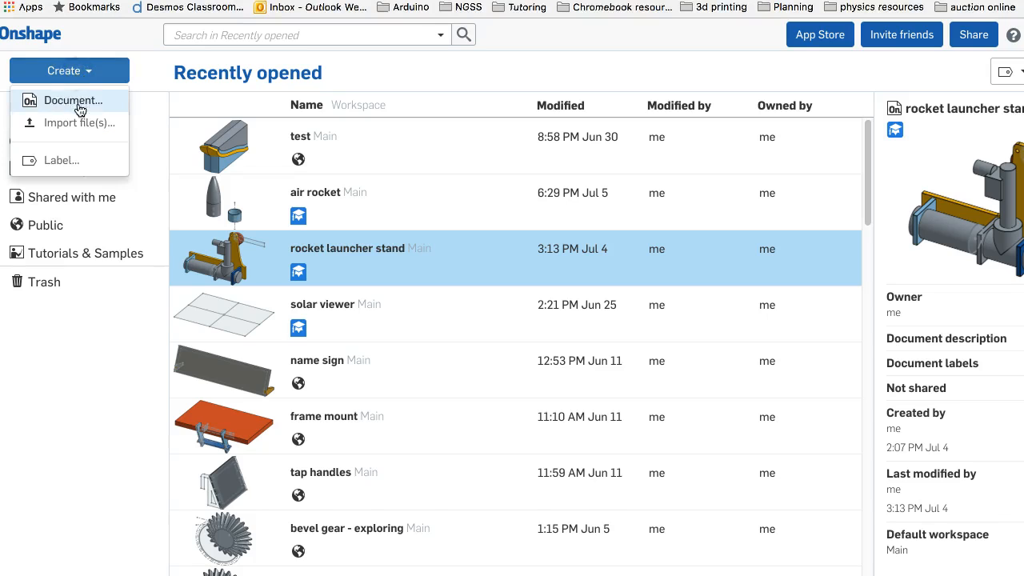
{"action": "left_click", "coordinate": [75, 101]}
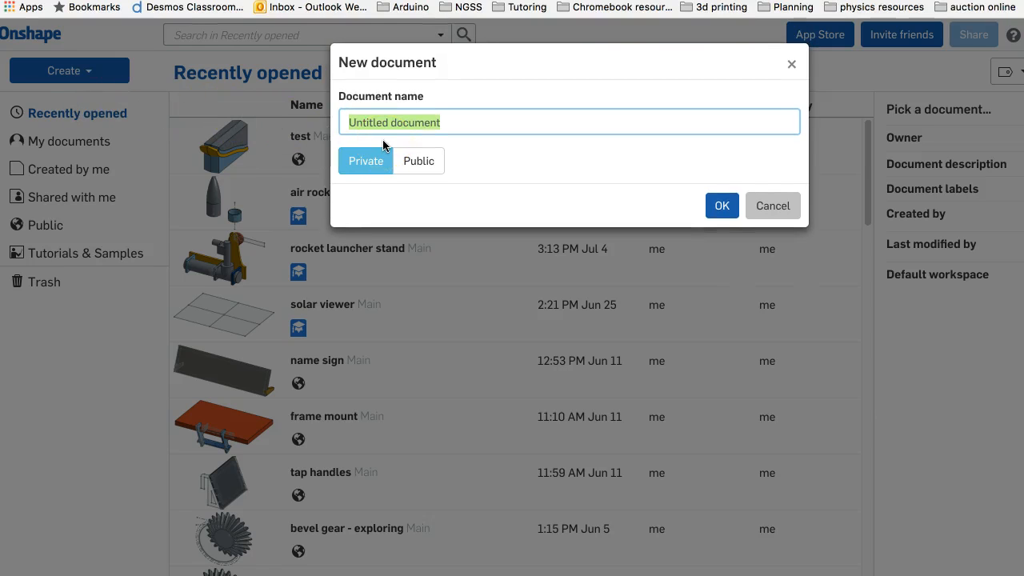
Name the private document "1st project - sketches, extrude, and dimensions" and create it
{"action": "type", "text": "1st project"}
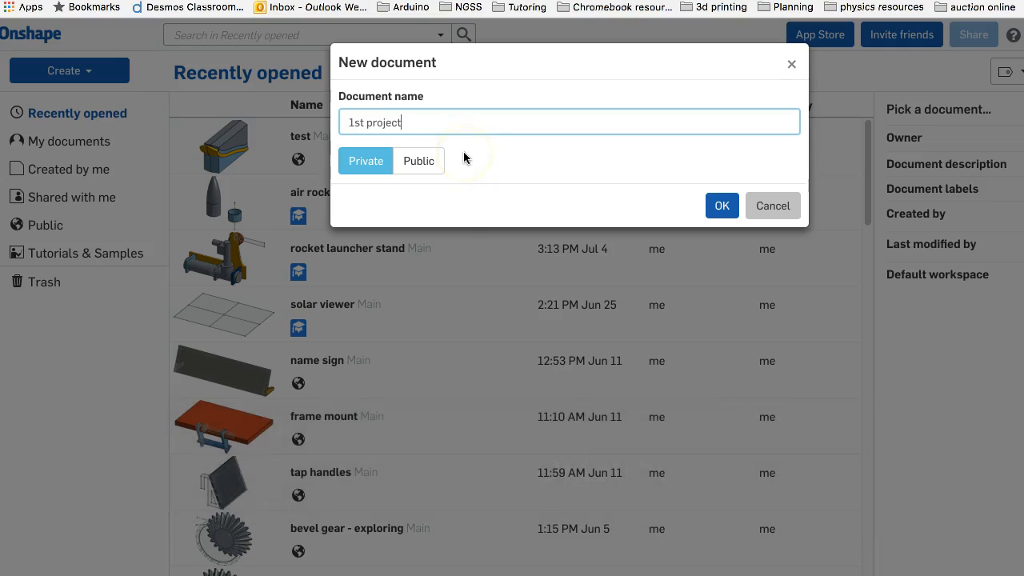
{"action": "type", "text": " -"}
{"action": "type", "text": "sketchs"}
{"action": "key", "text": "BackSpace"}
{"action": "type", "text": "es, extrude, and di"}
{"action": "type", "text": "m"}
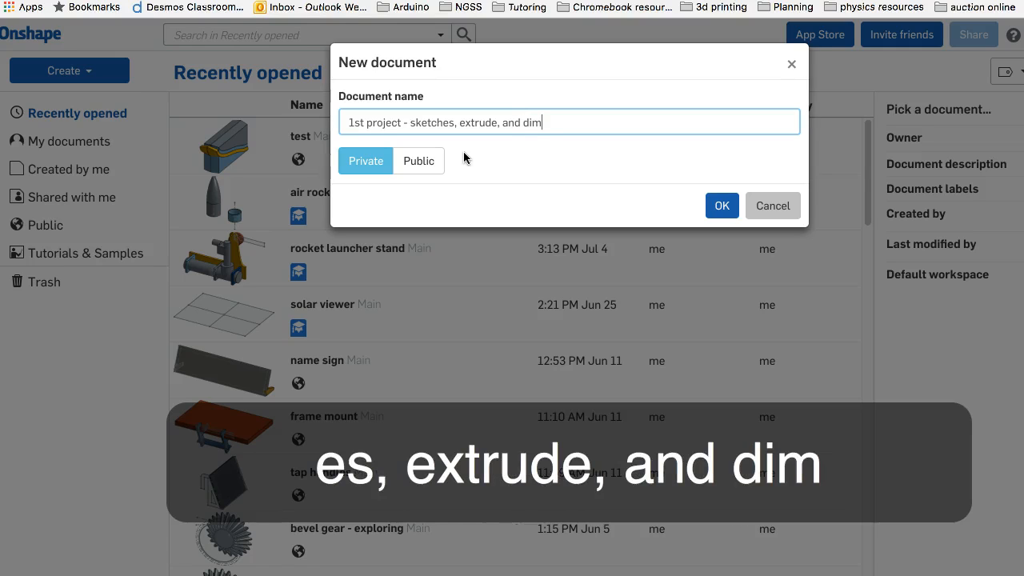
{"action": "type", "text": "ensions"}
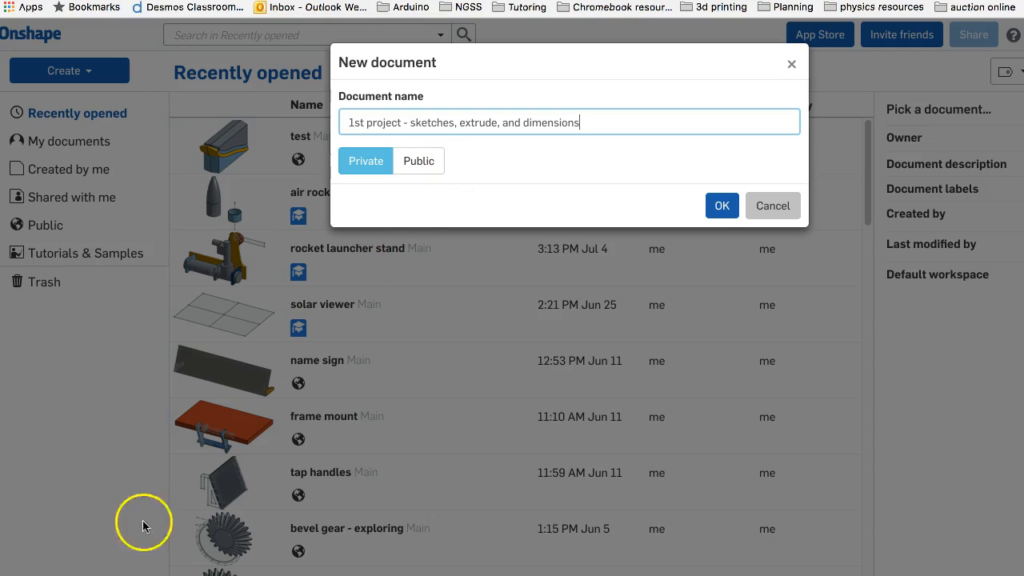
{"action": "left_click", "coordinate": [723, 205]}
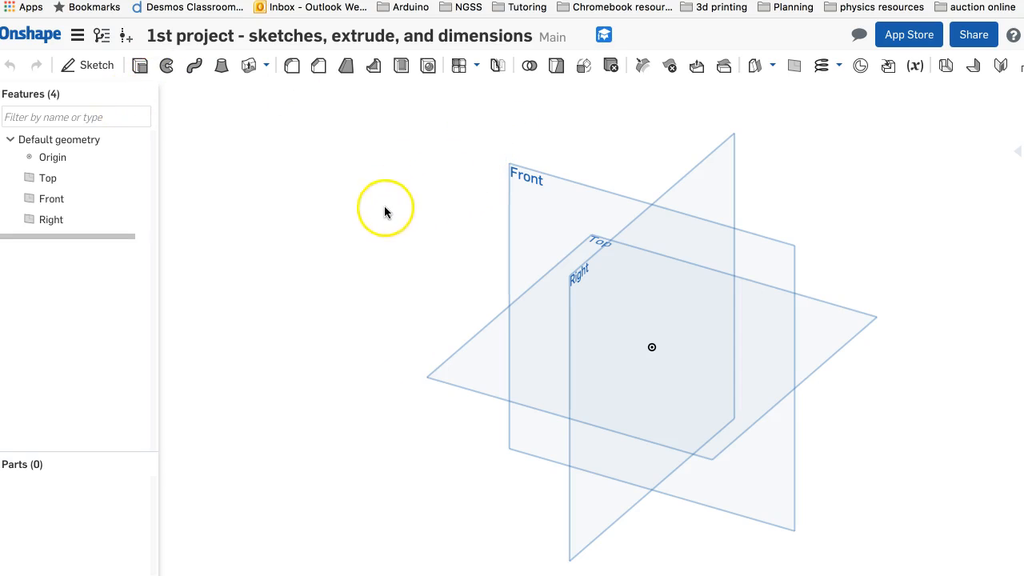
Examine the default planes by orbiting the model and switching to the Front view and corner isometric views
{"action": "left_click", "coordinate": [379, 275]}
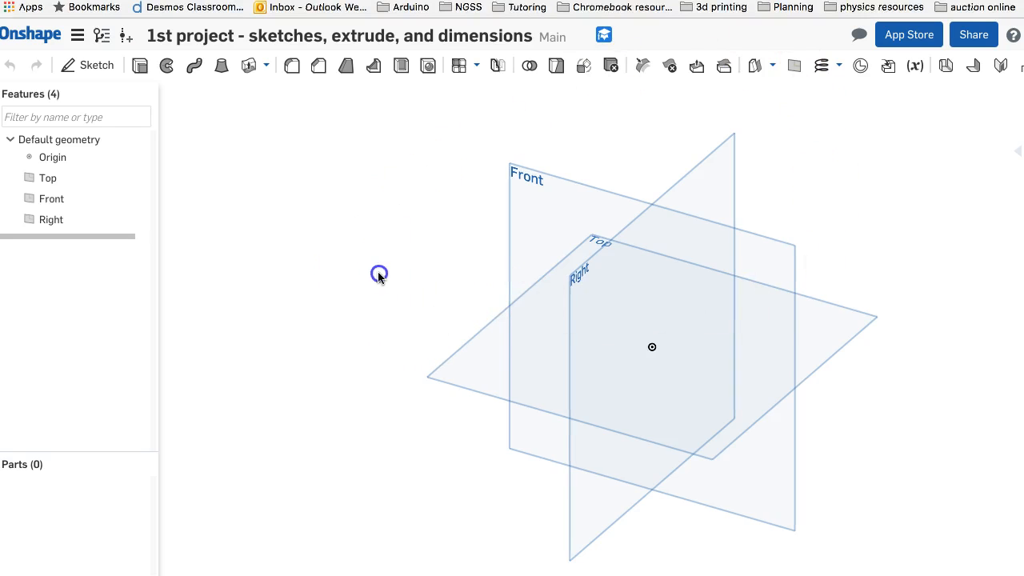
{"action": "left_click_drag", "start_coordinate": [408, 262], "coordinate": [469, 291]}
{"action": "left_click_drag", "start_coordinate": [476, 377], "coordinate": [364, 286]}
{"action": "left_click", "coordinate": [480, 340]}
{"action": "left_click_drag", "start_coordinate": [366, 275], "coordinate": [501, 336]}
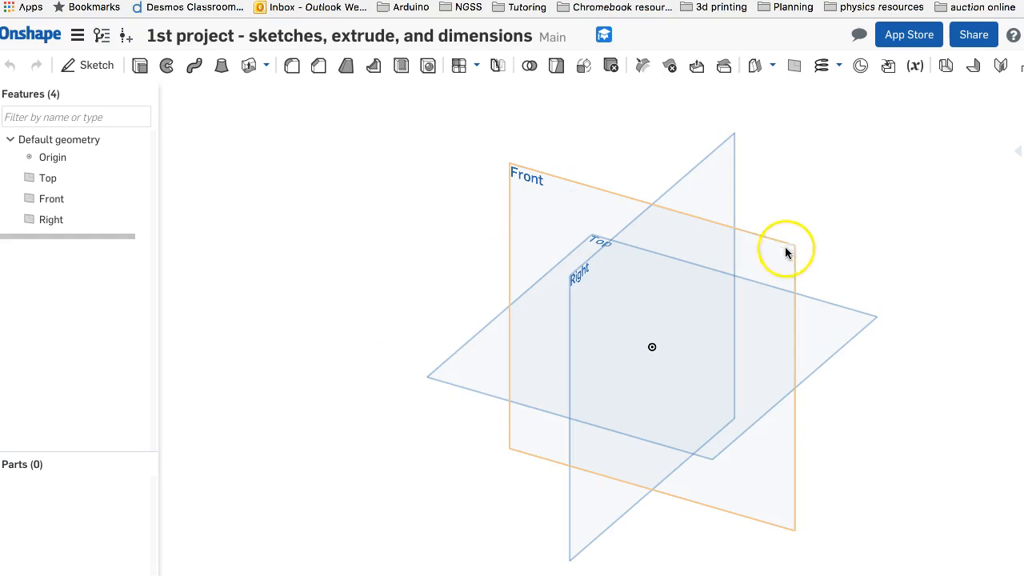
{"action": "right_click_drag", "start_coordinate": [851, 376], "coordinate": [404, 434]}
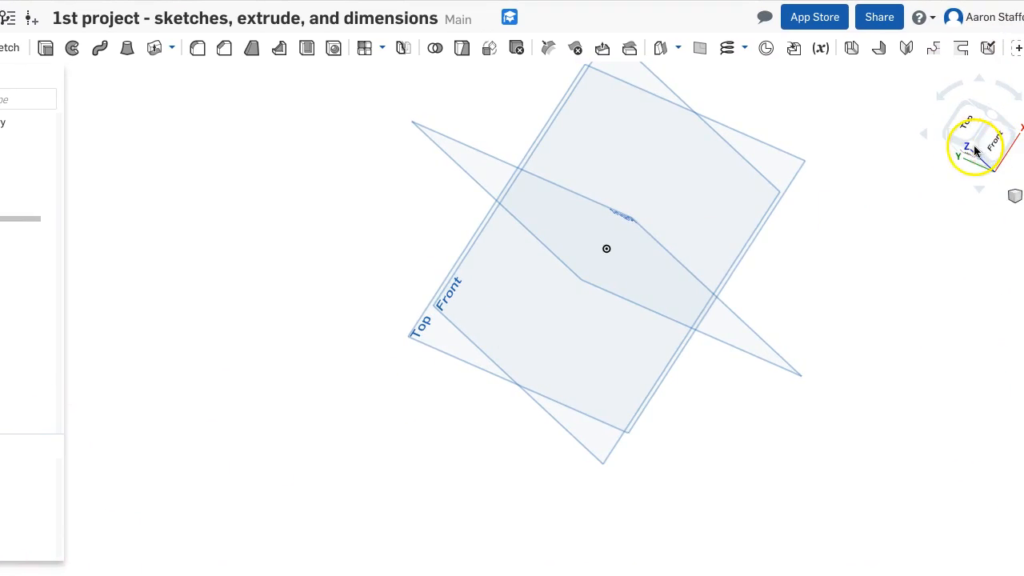
{"action": "left_click", "coordinate": [996, 144]}
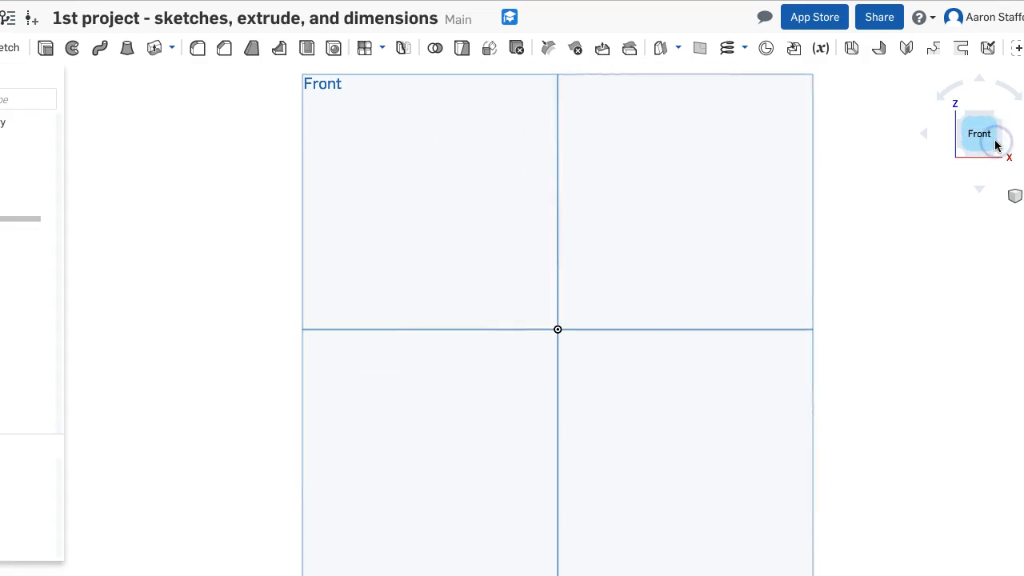
{"action": "left_click", "coordinate": [960, 116]}
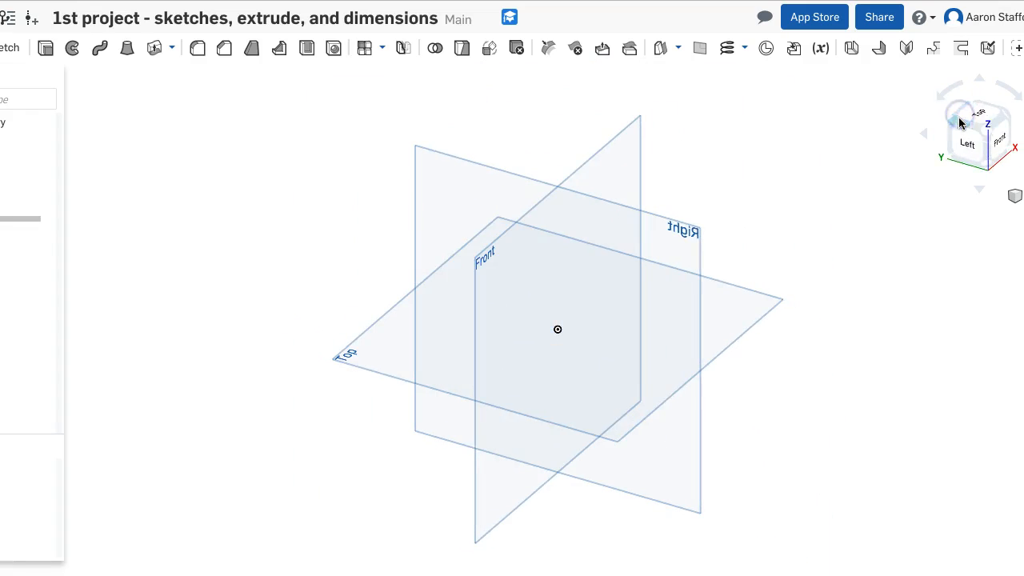
{"action": "left_click", "coordinate": [1004, 102]}
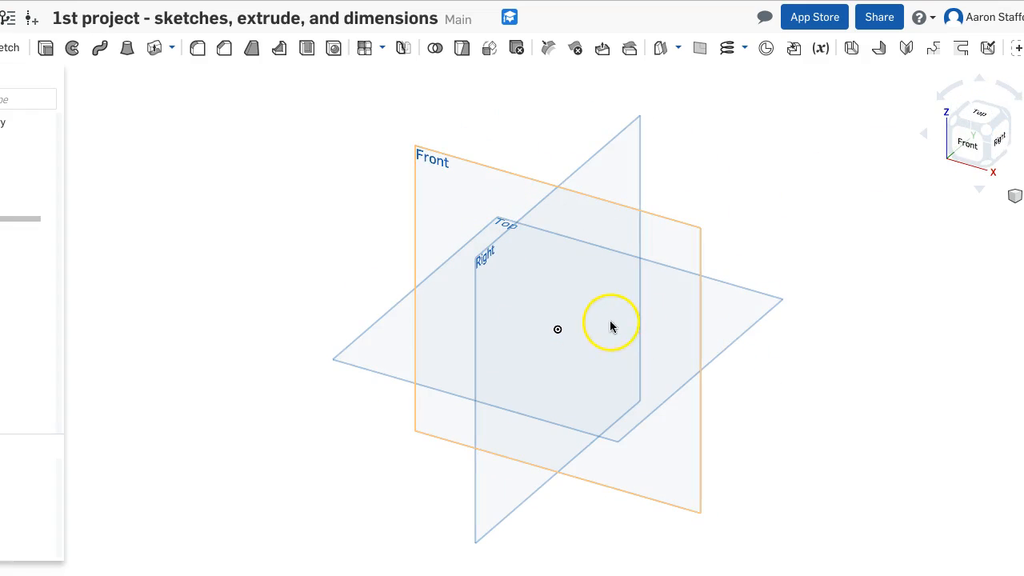
Examine the Top, Front and Right planes by orbiting, zooming in and out, and switching to the Right view
{"action": "right_click_drag", "start_coordinate": [392, 162], "coordinate": [285, 70]}
{"action": "scroll", "coordinate": [511, 275], "scroll_direction": "up", "scroll_amount": 2}
{"action": "scroll", "coordinate": [508, 275], "scroll_direction": "down", "scroll_amount": 1}
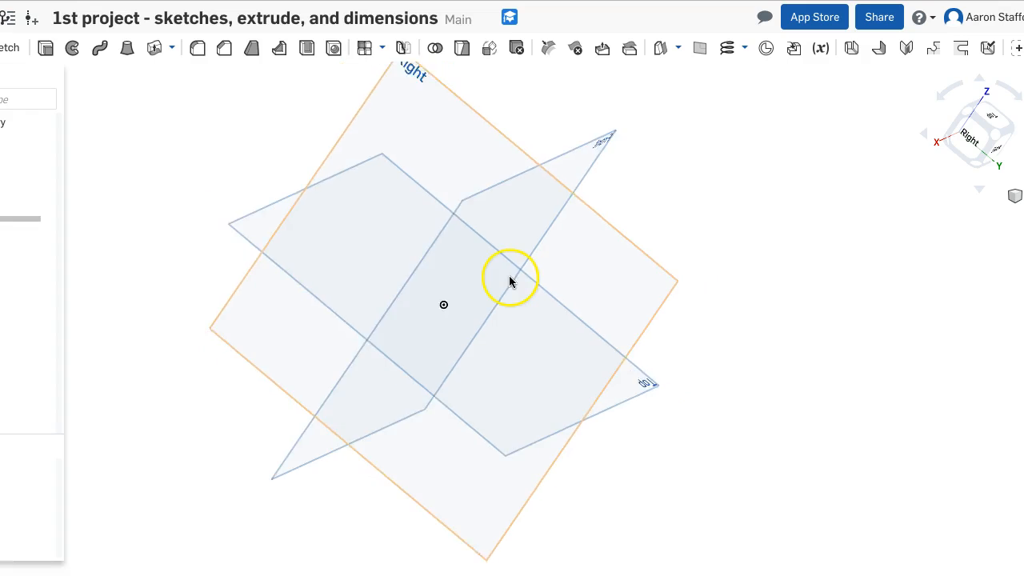
{"action": "scroll", "coordinate": [509, 275], "scroll_direction": "down", "scroll_amount": 5}
{"action": "scroll", "coordinate": [509, 276], "scroll_direction": "up", "scroll_amount": 8}
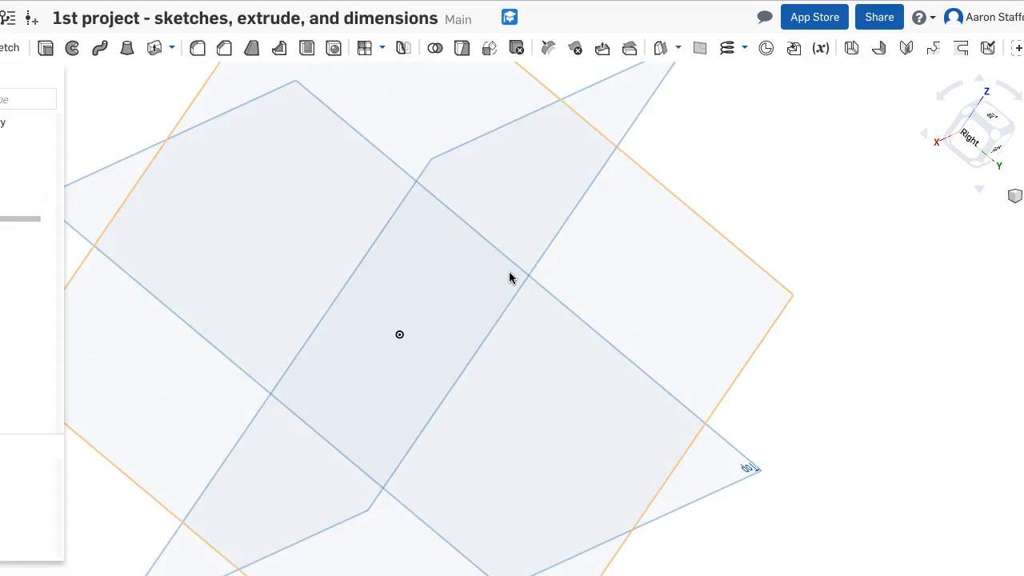
{"action": "scroll", "coordinate": [509, 277], "scroll_direction": "down", "scroll_amount": 4}
{"action": "right_click_drag", "start_coordinate": [457, 293], "coordinate": [431, 309]}
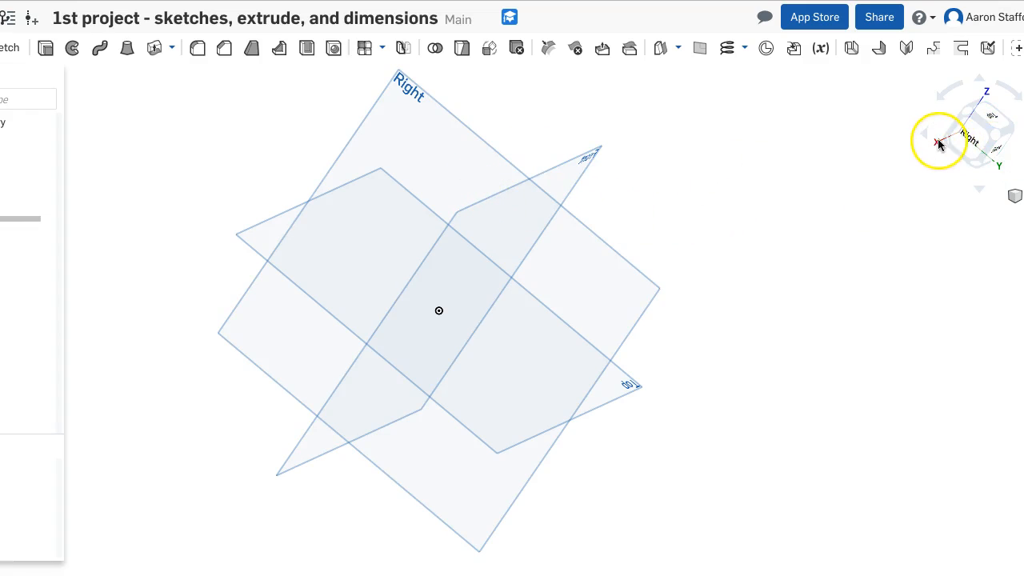
{"action": "left_click", "coordinate": [975, 140]}
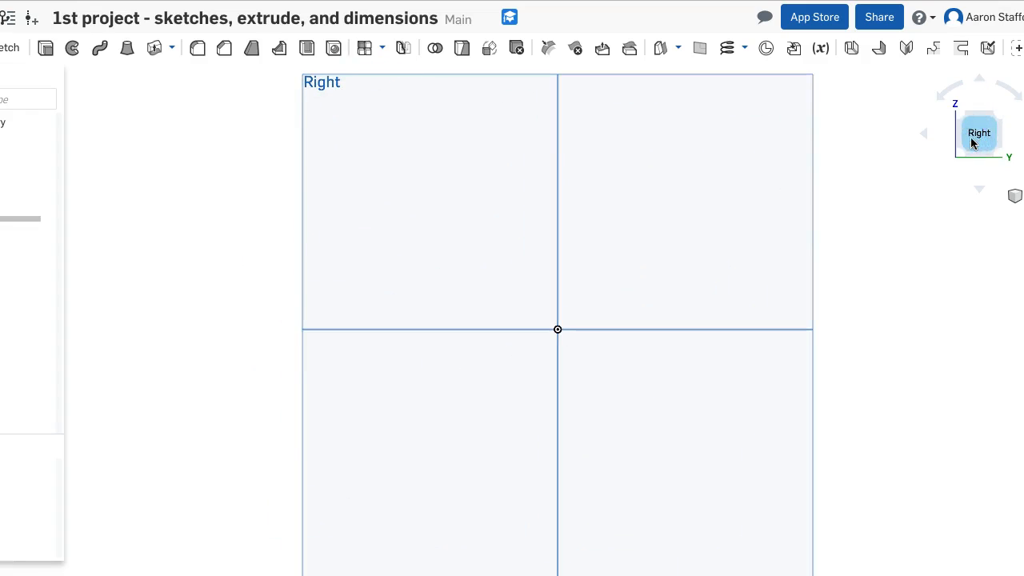
{"action": "right_click_drag", "start_coordinate": [665, 223], "coordinate": [673, 242]}
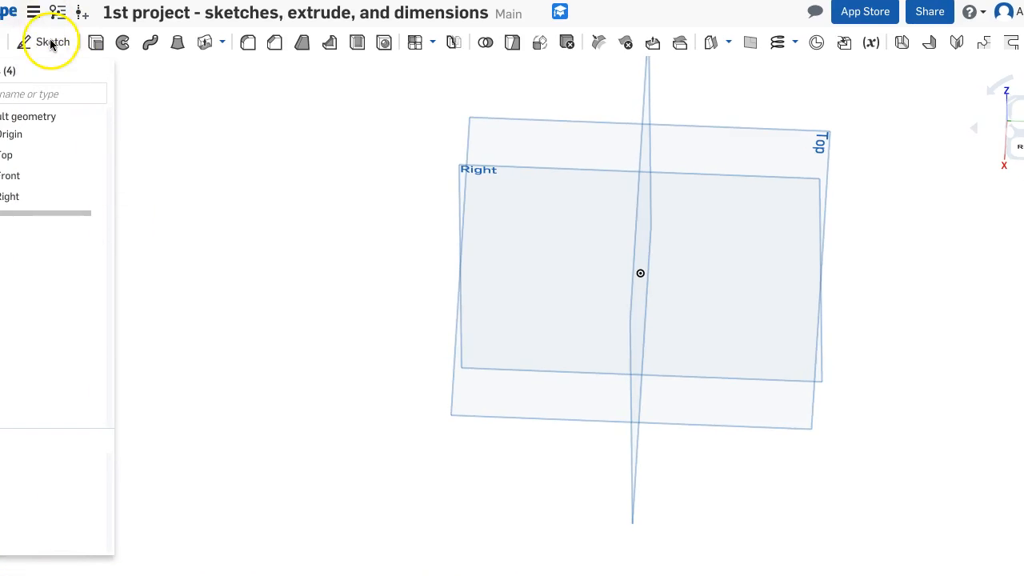
Create an empty sketch on the Top plane, viewed face-on, and accept it
{"action": "left_click", "coordinate": [45, 44]}
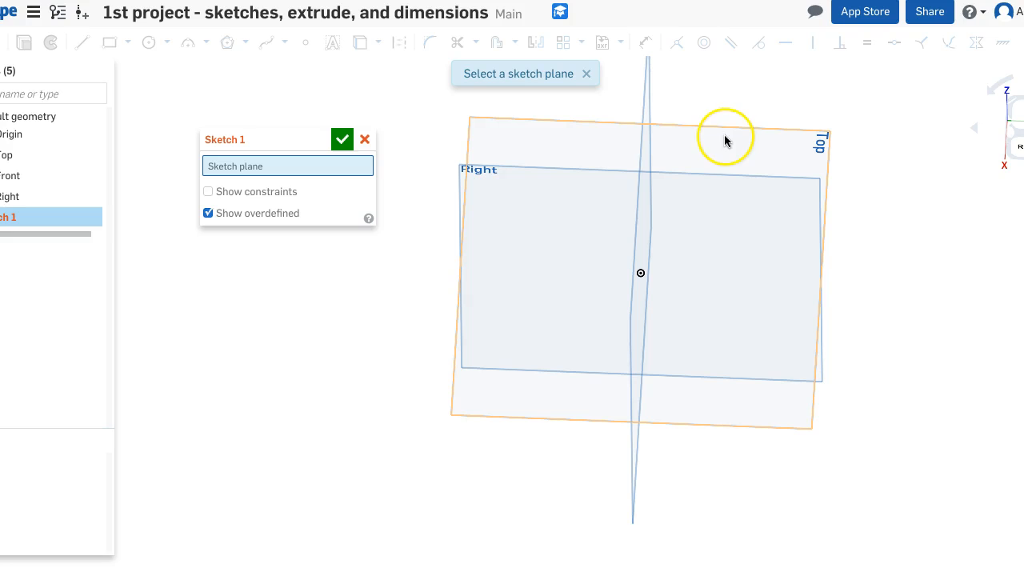
{"action": "left_click", "coordinate": [561, 143]}
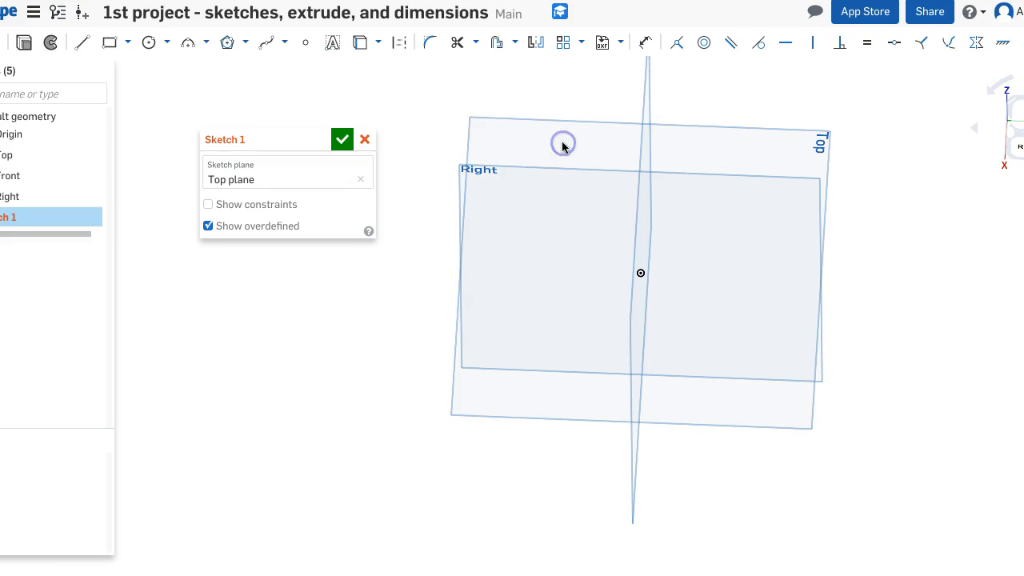
{"action": "left_click", "coordinate": [295, 165]}
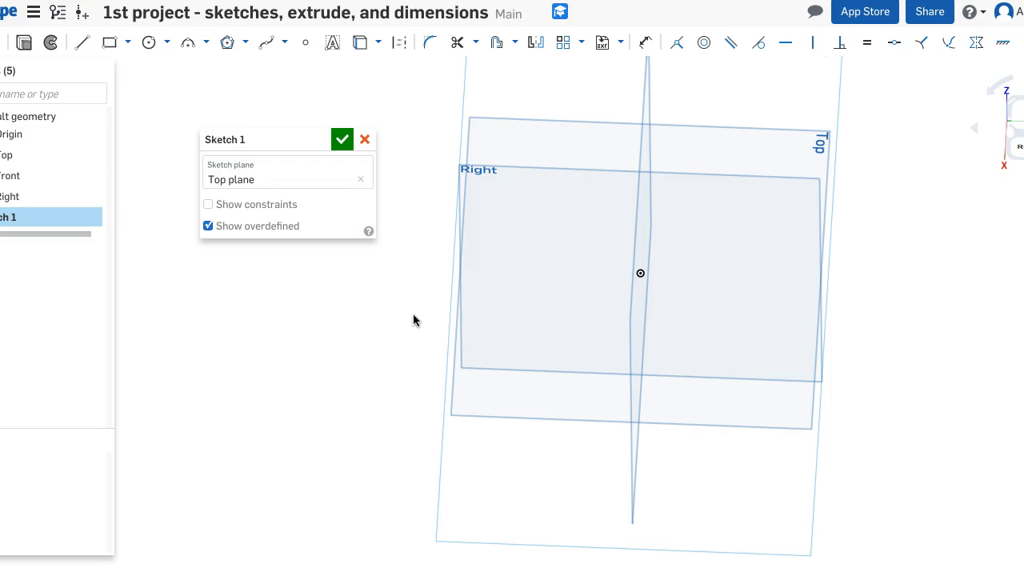
{"action": "key", "text": "n"}
{"action": "left_click", "coordinate": [995, 88]}
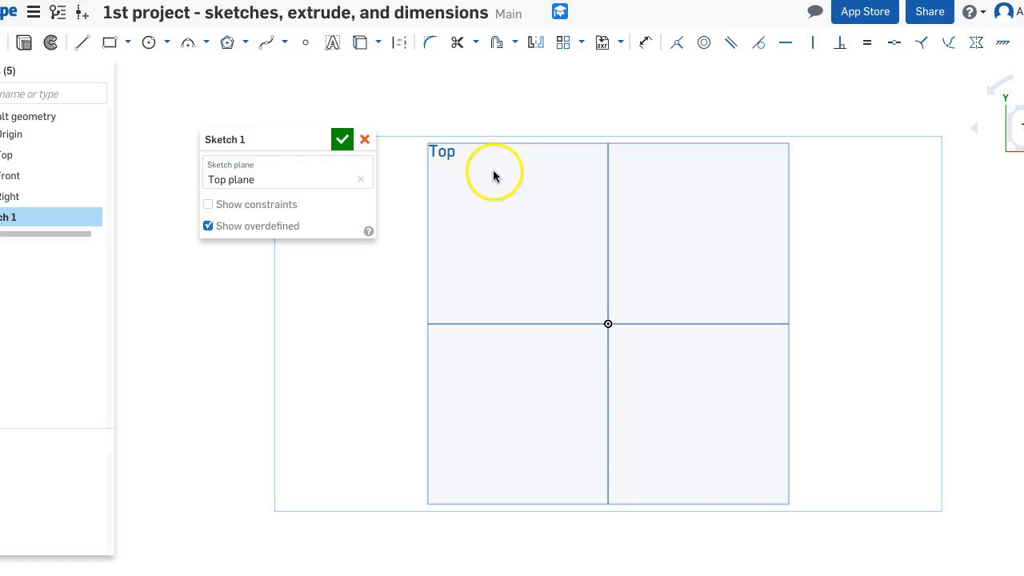
{"action": "left_click", "coordinate": [342, 141]}
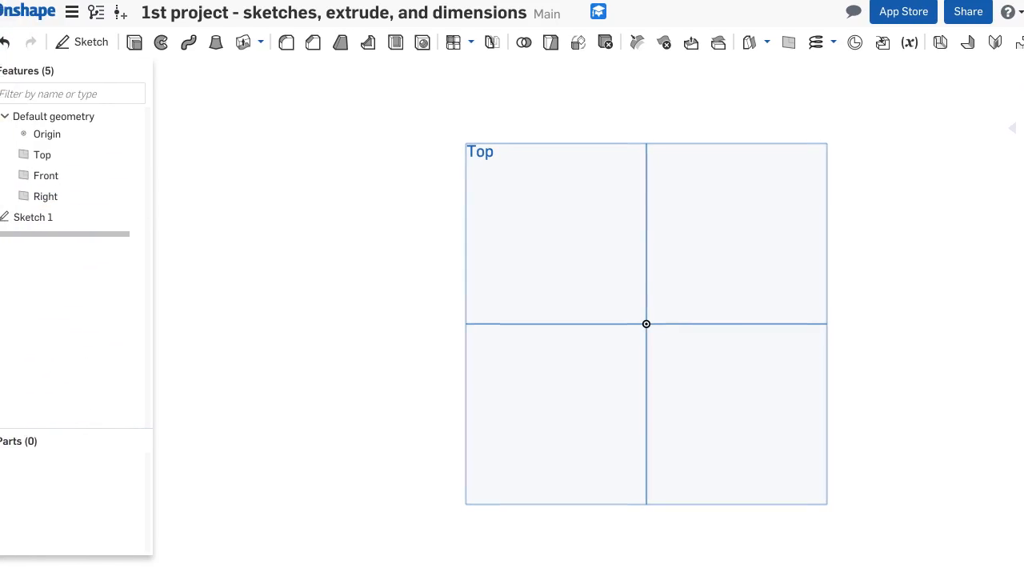
Reopen the empty Sketch 1 for editing, cancel the edit, and delete the sketch
{"action": "right_click", "coordinate": [37, 223]}
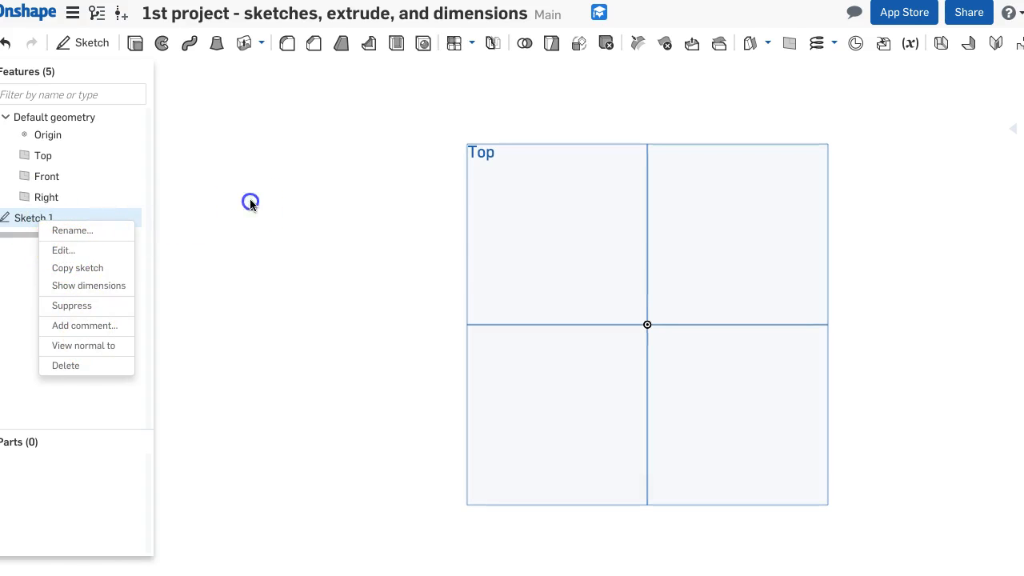
{"action": "left_click", "coordinate": [101, 203]}
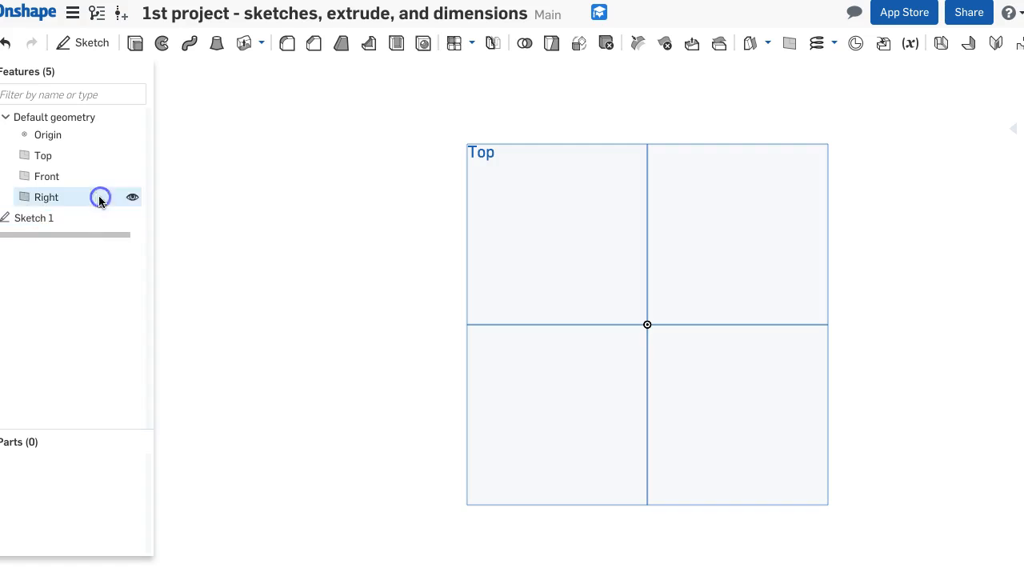
{"action": "double_click", "coordinate": [50, 219]}
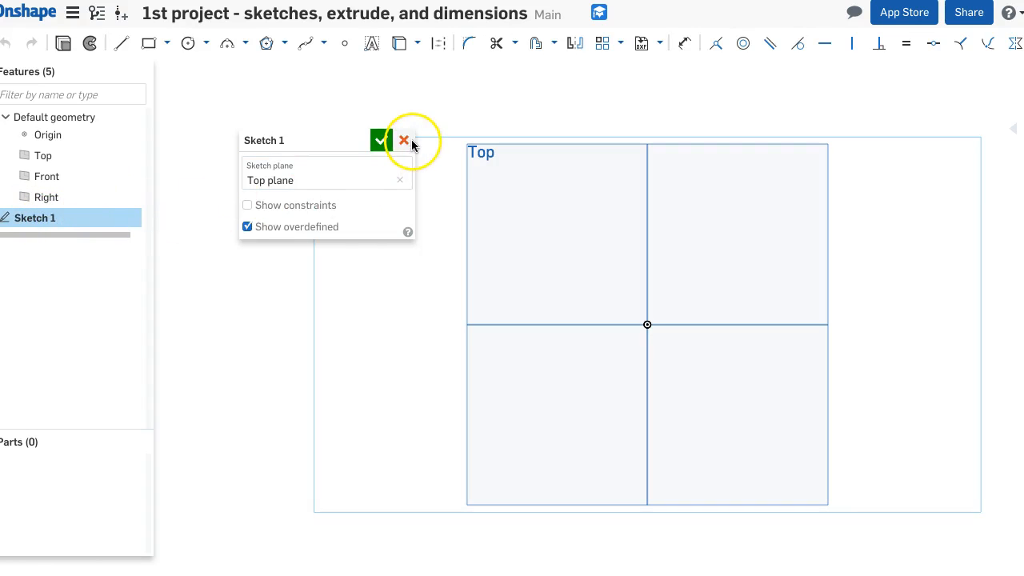
{"action": "left_click", "coordinate": [408, 142]}
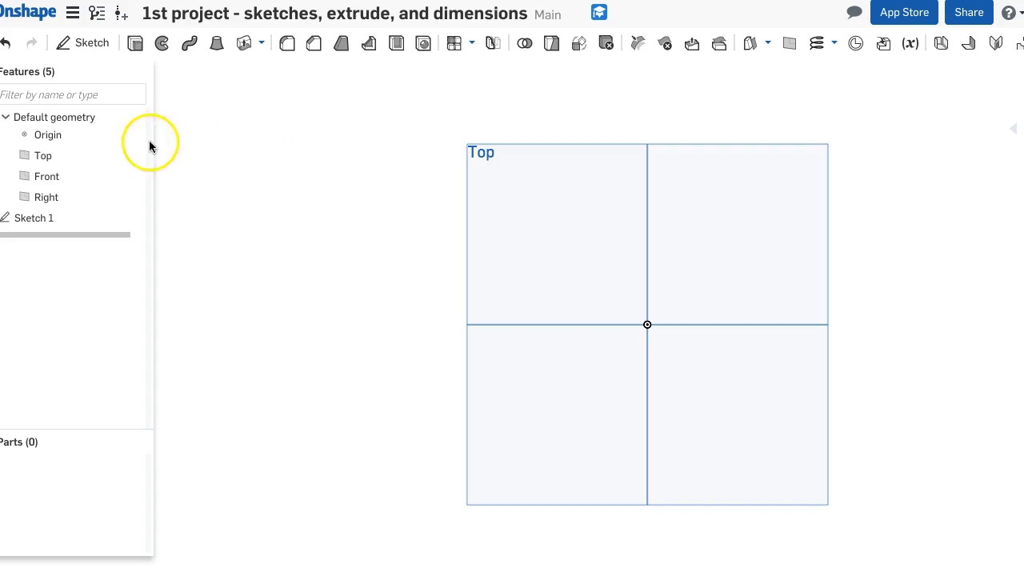
{"action": "right_click", "coordinate": [54, 216]}
{"action": "left_click", "coordinate": [107, 360]}
Start a new sketch on the Top plane from an angled view of the default planes
{"action": "scroll", "coordinate": [427, 170], "scroll_direction": "up", "scroll_amount": 1}
{"action": "scroll", "coordinate": [427, 172], "scroll_direction": "down", "scroll_amount": 3}
{"action": "right_click_drag", "start_coordinate": [428, 176], "coordinate": [402, 134]}
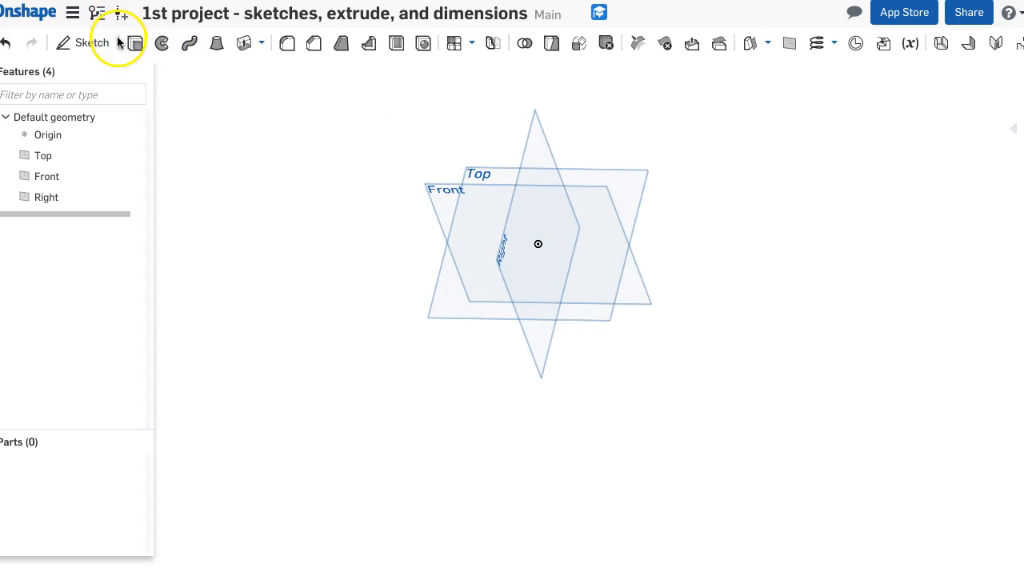
{"action": "left_click", "coordinate": [88, 43]}
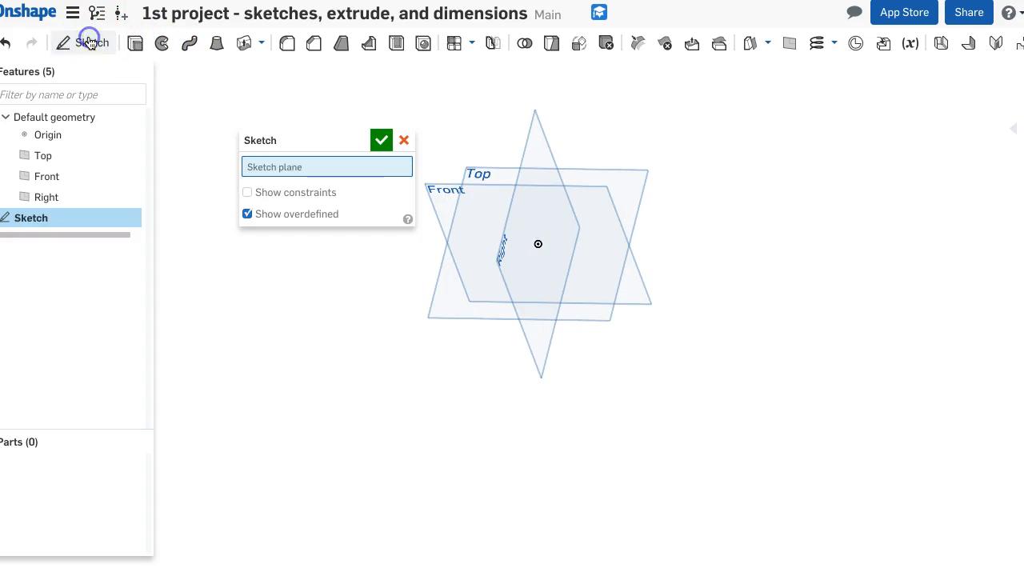
{"action": "left_click", "coordinate": [486, 176]}
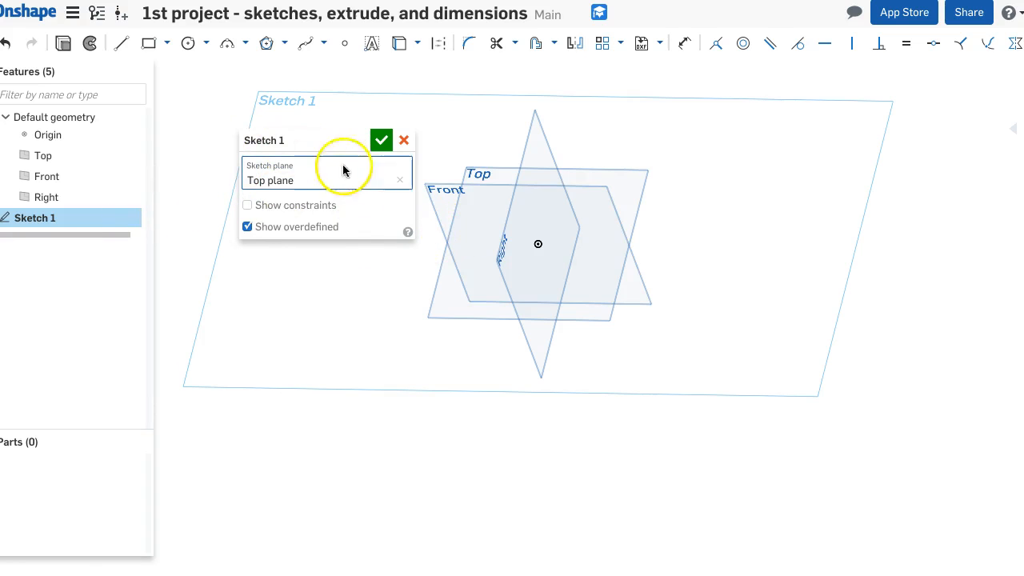
Clear and reselect the Top plane as the sketch plane, and view it face-on with the sketch dialog moved aside
{"action": "left_click", "coordinate": [400, 181]}
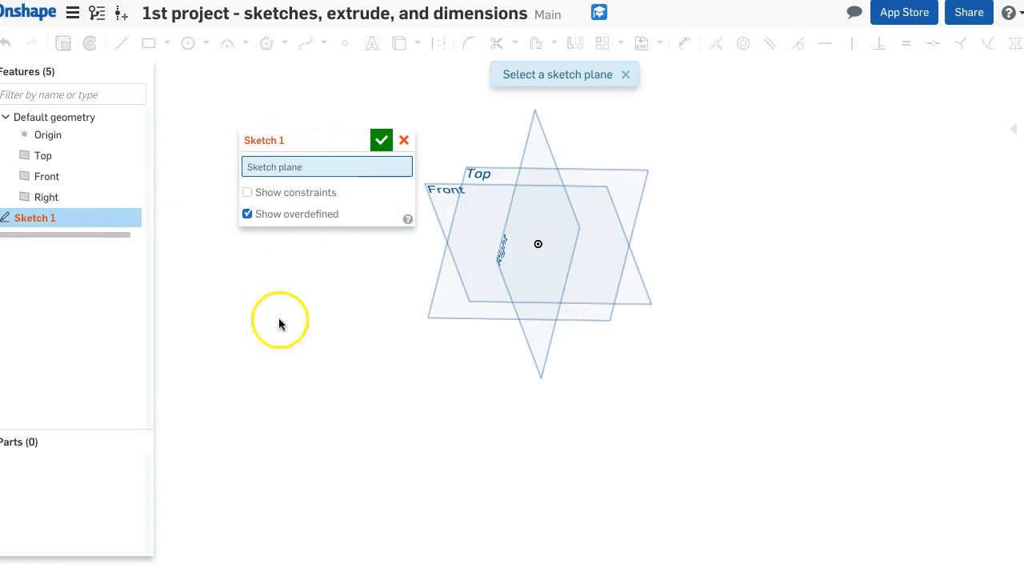
{"action": "left_click", "coordinate": [486, 175]}
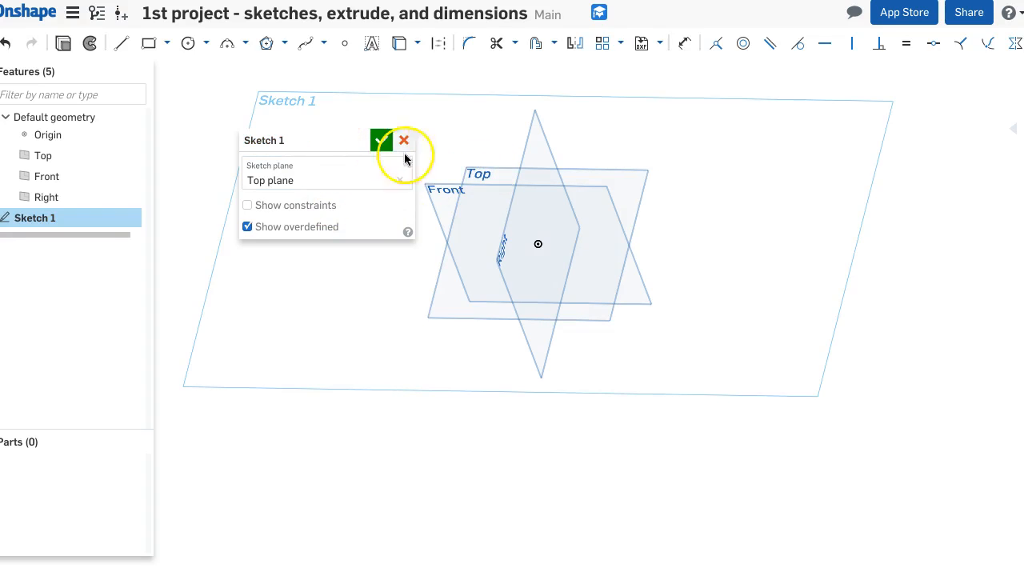
{"action": "mouse_move", "coordinate": [334, 137]}
{"action": "left_mouse_down"}
{"action": "mouse_move", "coordinate": [869, 144]}
{"action": "mouse_move", "coordinate": [917, 79]}
{"action": "left_mouse_up"}
{"action": "key", "text": "n"}
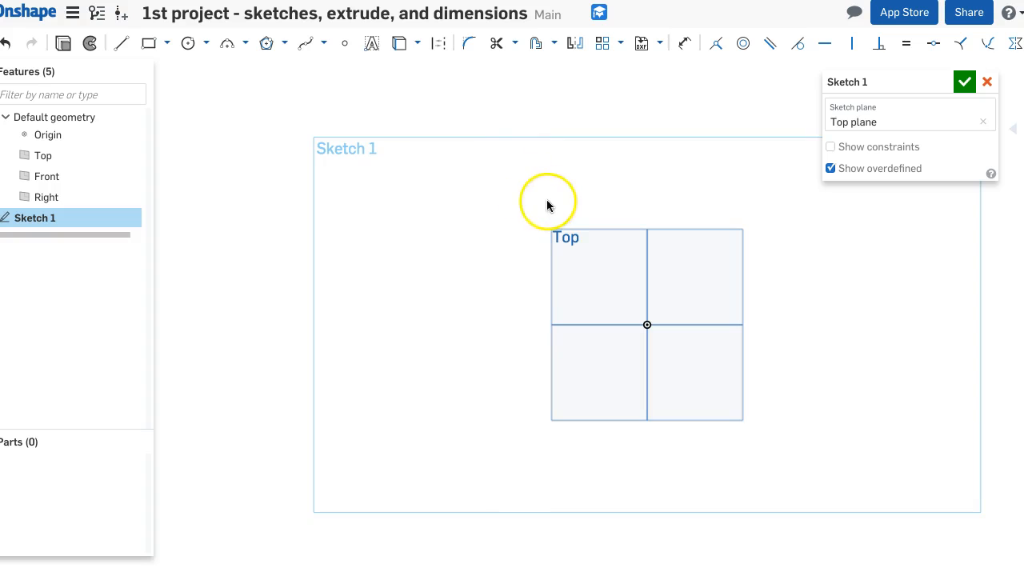
Sketch a corner rectangle about 92 by 62 mm around the origin on the Top plane
{"action": "scroll", "coordinate": [576, 240], "scroll_direction": "up", "scroll_amount": 5}
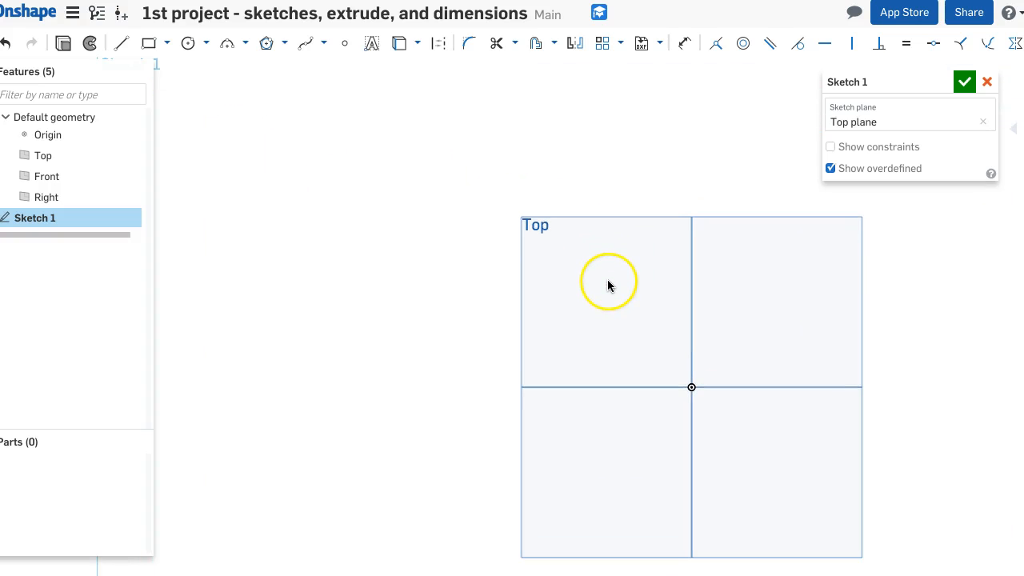
{"action": "mouse_move", "coordinate": [606, 277]}
{"action": "middle_mouse_down"}
{"action": "mouse_move", "coordinate": [480, 194]}
{"action": "mouse_move", "coordinate": [409, 208]}
{"action": "middle_mouse_up"}
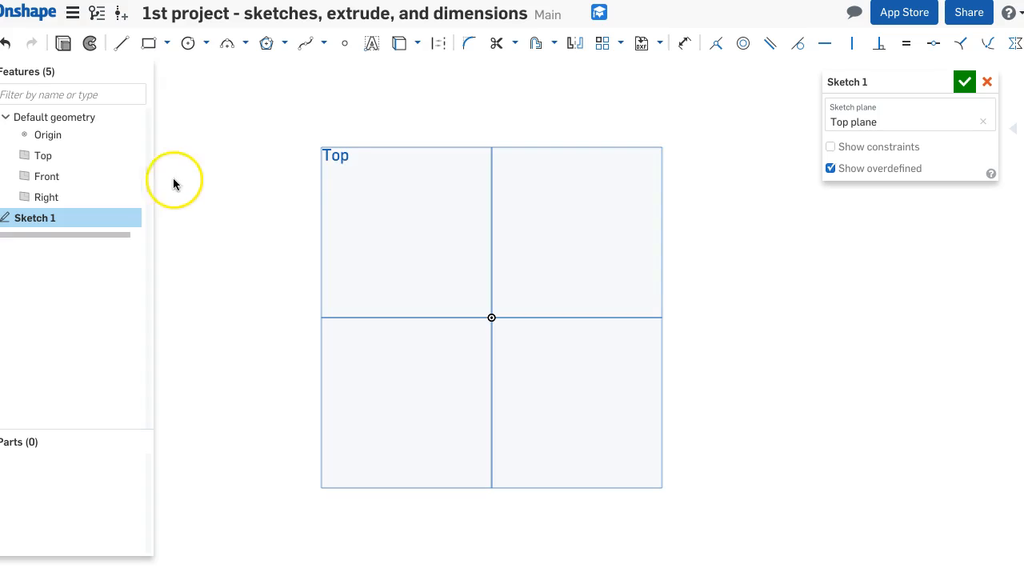
{"action": "left_click", "coordinate": [151, 45]}
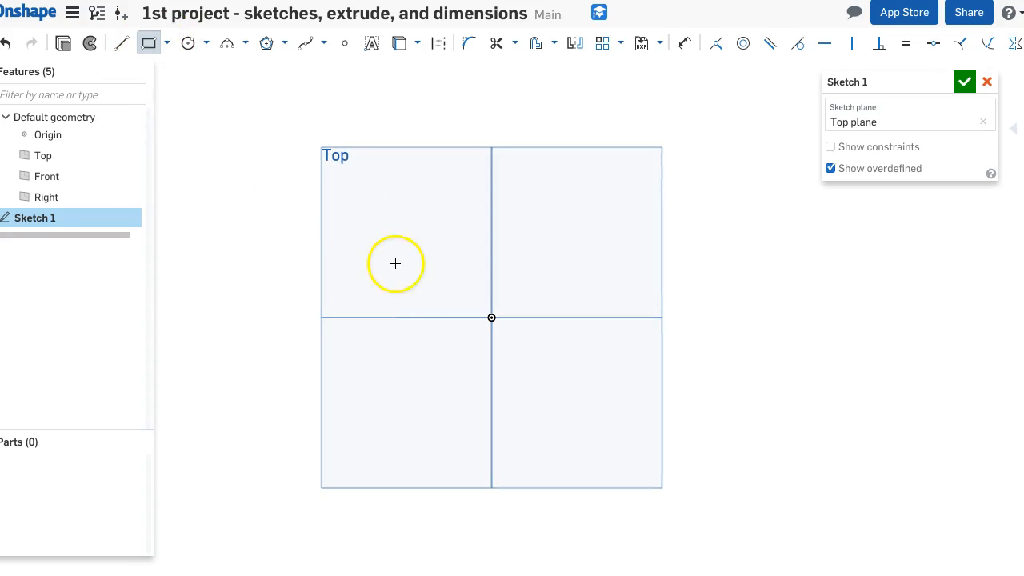
{"action": "left_click_drag", "start_coordinate": [437, 287], "coordinate": [592, 389]}
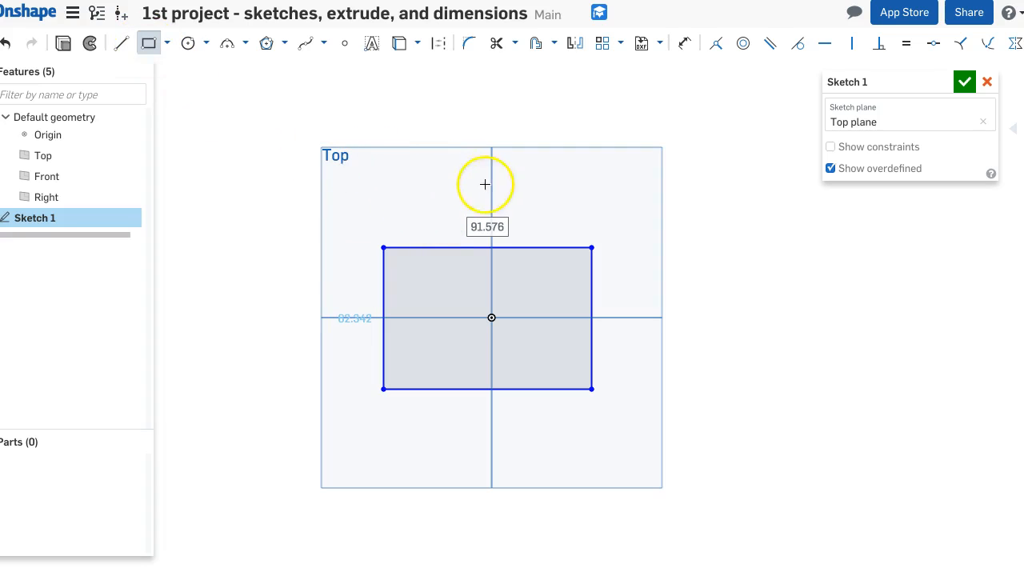
Sketch a second rectangle beside the Top plane, and undo both it and the first rectangle
{"action": "left_click_drag", "start_coordinate": [642, 200], "coordinate": [754, 266]}
{"action": "key", "text": "super+z"}
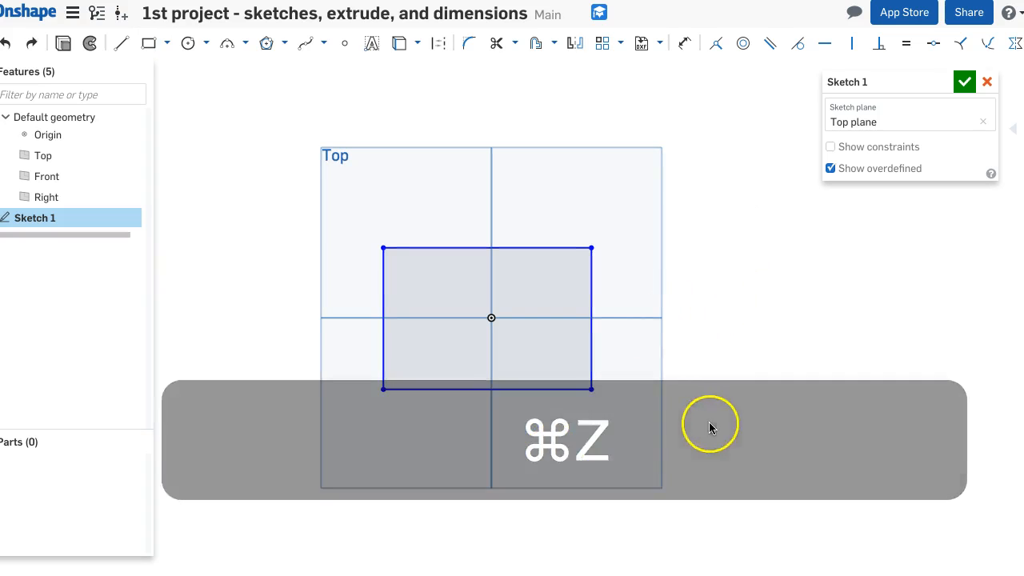
{"action": "left_click", "coordinate": [149, 43]}
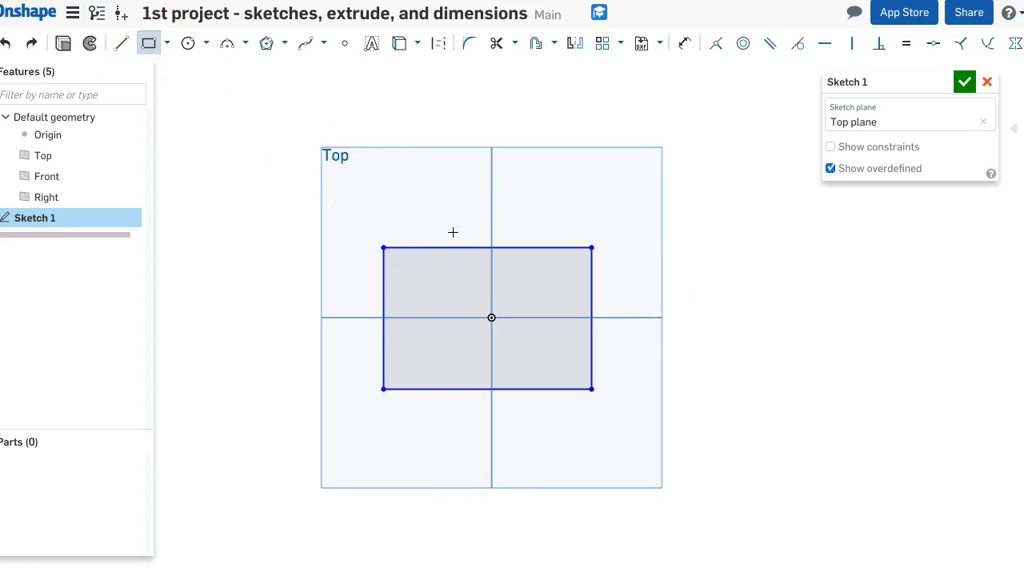
{"action": "key", "text": "Escape"}
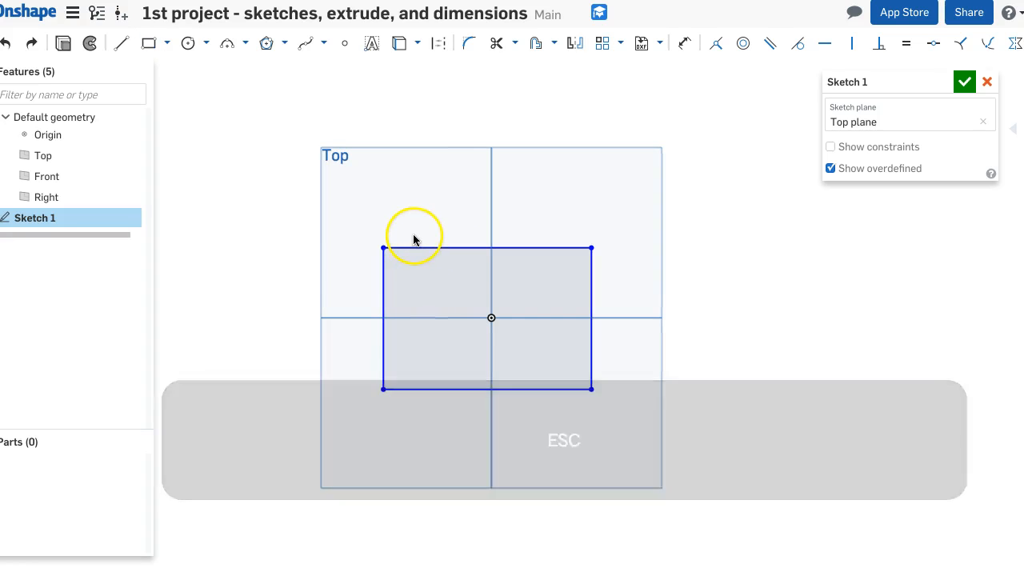
{"action": "key", "text": "super+z"}
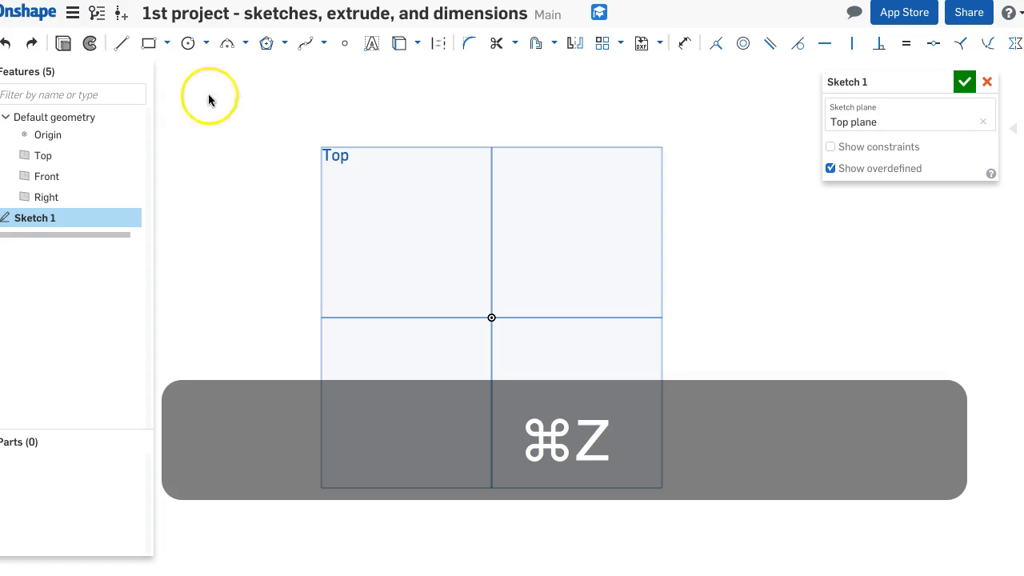
Sketch a corner rectangle around the origin and a small one about 8 by 13 mm at its lower-right corner, and undo both
{"action": "left_click", "coordinate": [149, 44]}
{"action": "left_click", "coordinate": [366, 262]}
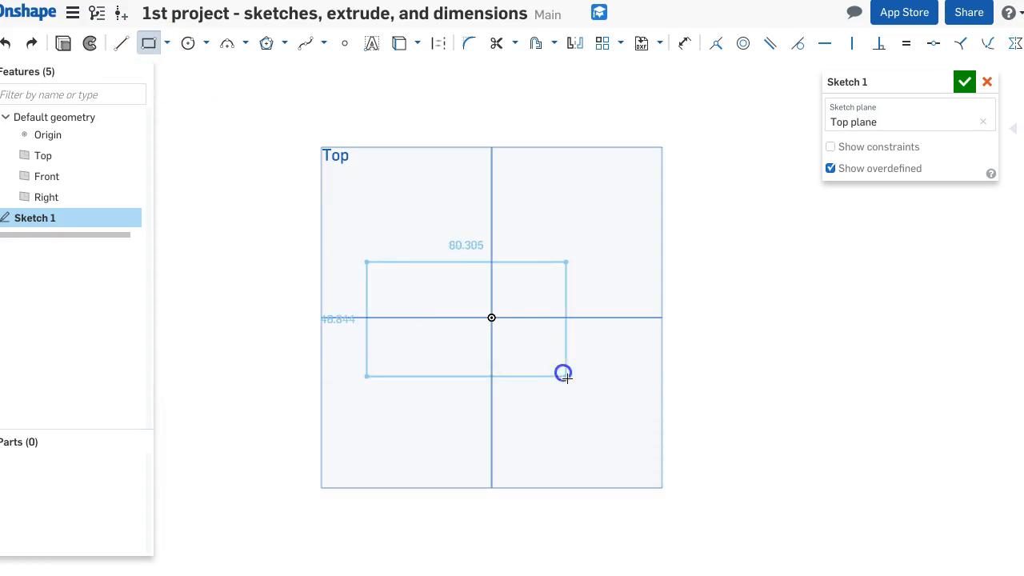
{"action": "left_click", "coordinate": [568, 378]}
{"action": "left_click", "coordinate": [588, 410]}
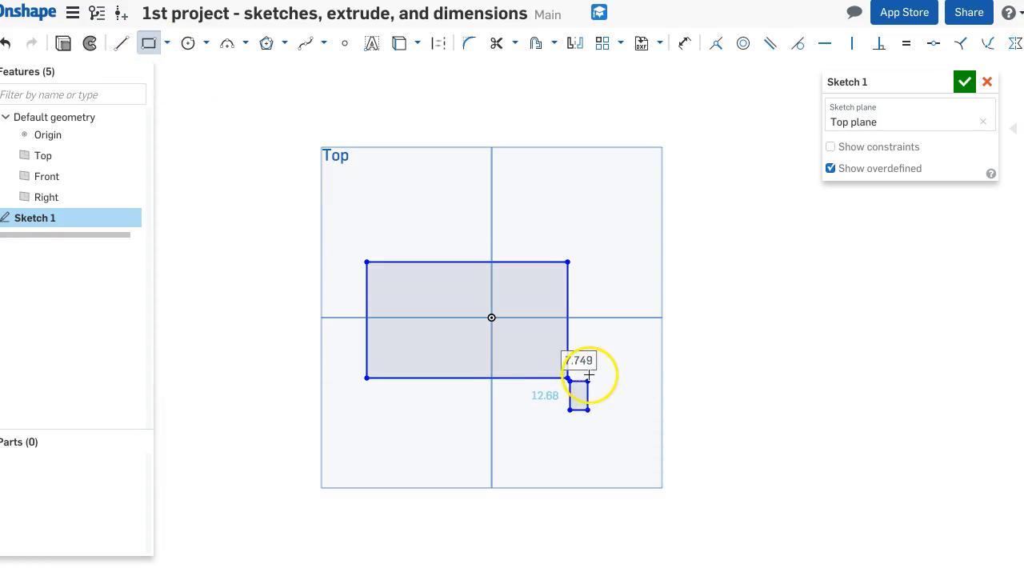
{"action": "key", "text": "super+z"}
{"action": "key", "text": "super+z"}
Sketch a corner rectangle about 90 by 62 mm around the origin, leave the rectangle tool, and undo the rectangle
{"action": "left_click", "coordinate": [148, 44]}
{"action": "left_click", "coordinate": [393, 262]}
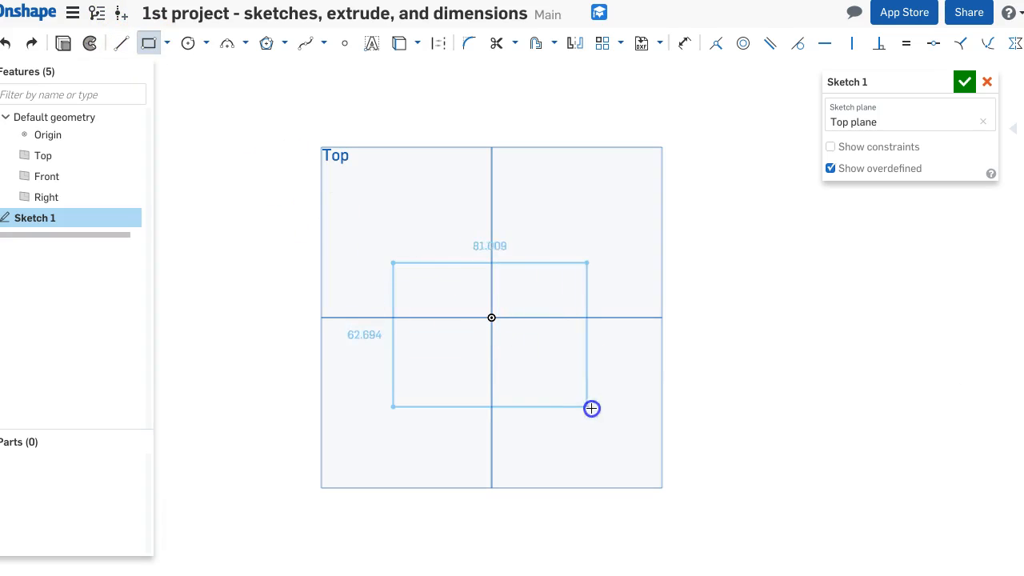
{"action": "left_click", "coordinate": [596, 402]}
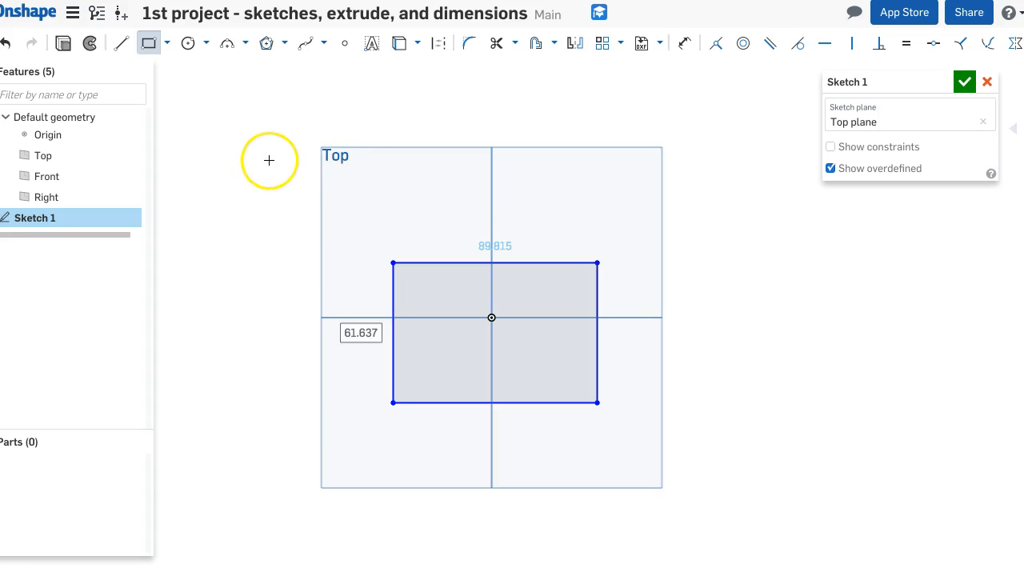
{"action": "key", "text": "Escape"}
{"action": "left_click_drag", "start_coordinate": [386, 200], "coordinate": [572, 264]}
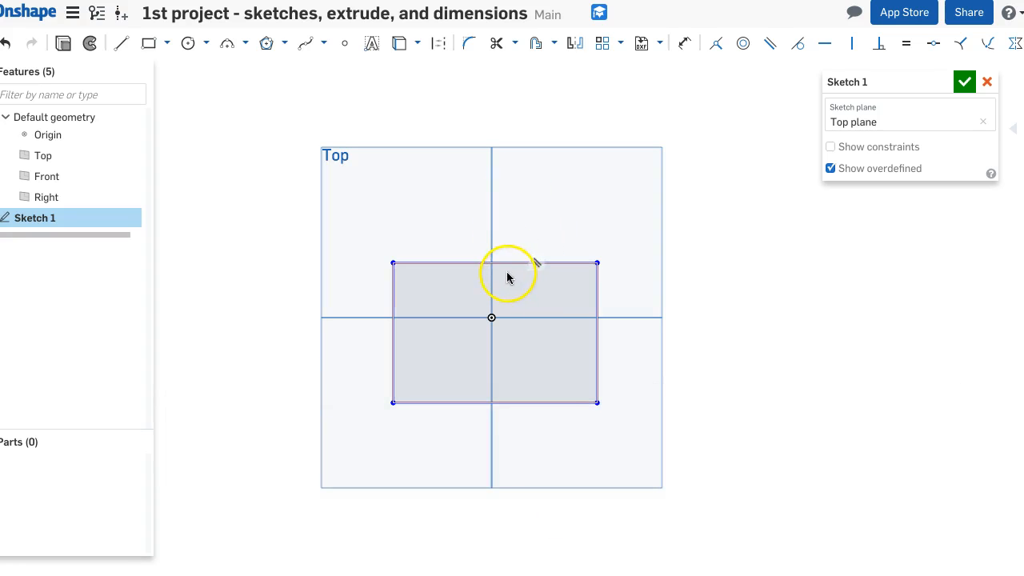
{"action": "key", "text": "super+z"}
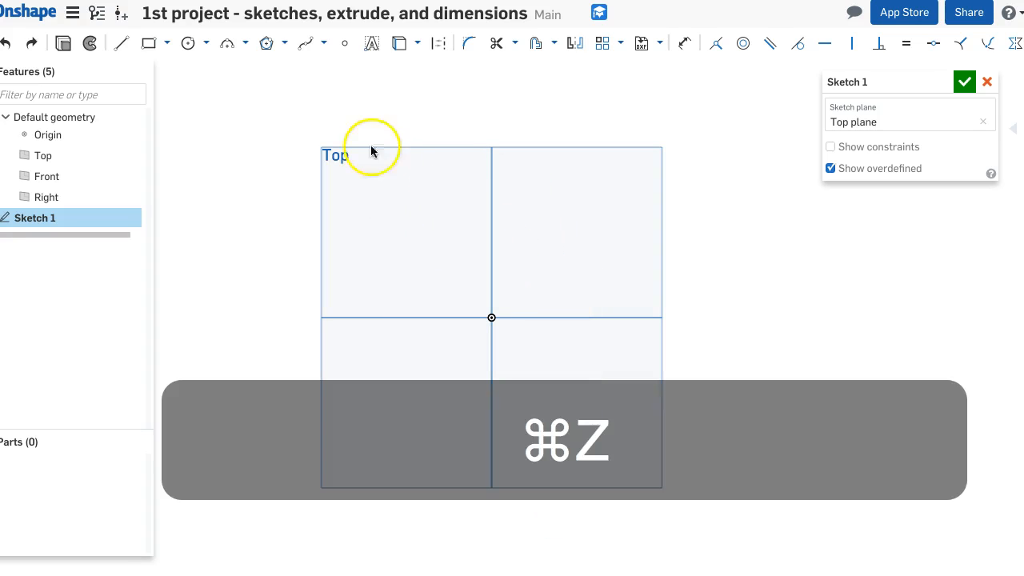
Sketch a center point rectangle about 82 by 50 mm centered on the origin, and return to the face-on sketch view
{"action": "left_click", "coordinate": [166, 43]}
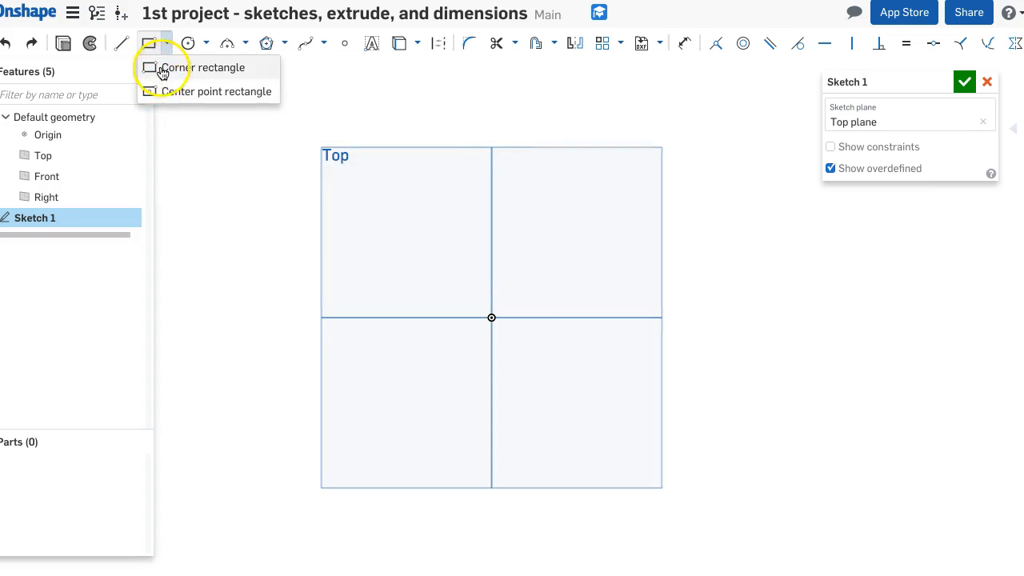
{"action": "left_click", "coordinate": [160, 92]}
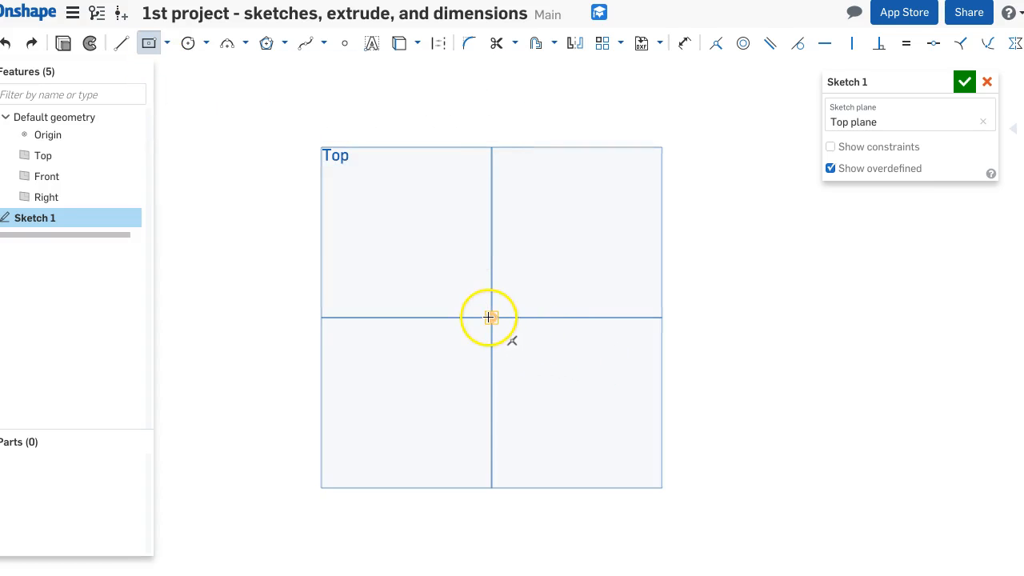
{"action": "left_click", "coordinate": [488, 317]}
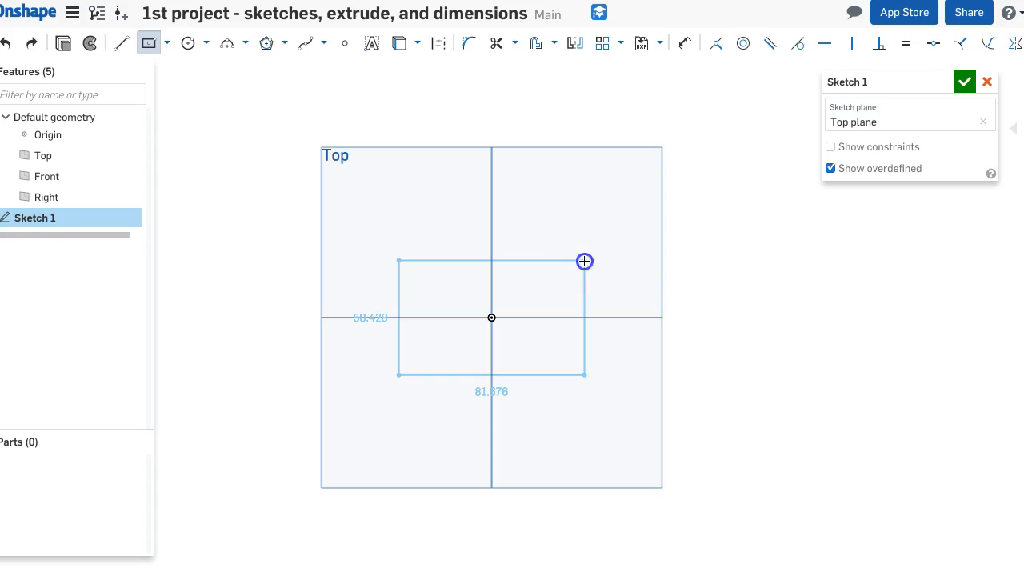
{"action": "left_click", "coordinate": [584, 262]}
{"action": "mouse_move", "coordinate": [656, 413]}
{"action": "right_mouse_down"}
{"action": "mouse_move", "coordinate": [629, 384]}
{"action": "mouse_move", "coordinate": [617, 318]}
{"action": "mouse_move", "coordinate": [699, 297]}
{"action": "mouse_move", "coordinate": [762, 344]}
{"action": "mouse_move", "coordinate": [677, 377]}
{"action": "mouse_move", "coordinate": [622, 423]}
{"action": "mouse_move", "coordinate": [693, 457]}
{"action": "mouse_move", "coordinate": [743, 439]}
{"action": "right_mouse_up"}
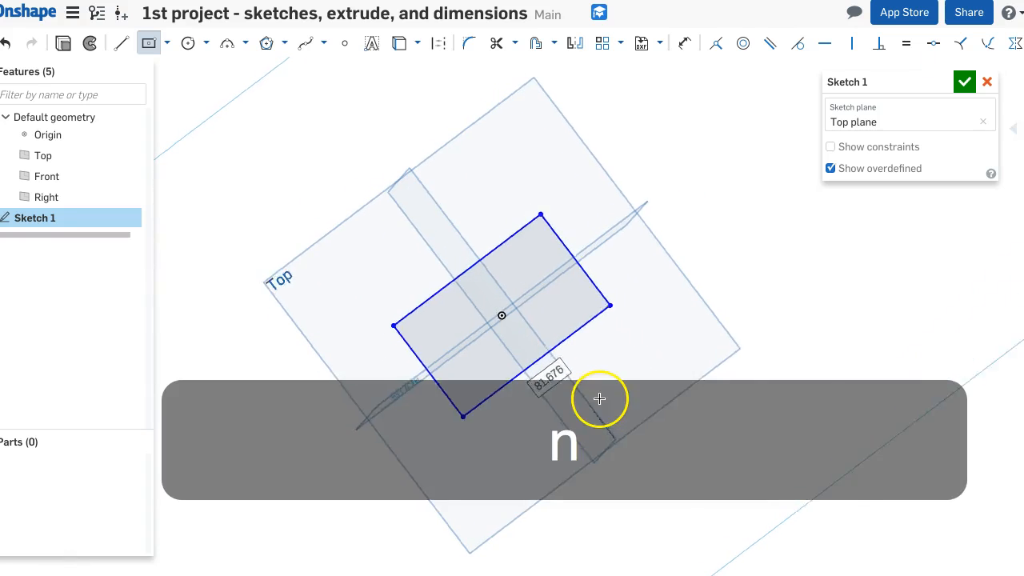
{"action": "key", "text": "n"}
{"action": "middle_click_drag", "start_coordinate": [790, 339], "coordinate": [665, 293]}
{"action": "scroll", "coordinate": [668, 296], "scroll_direction": "down", "scroll_amount": 2}
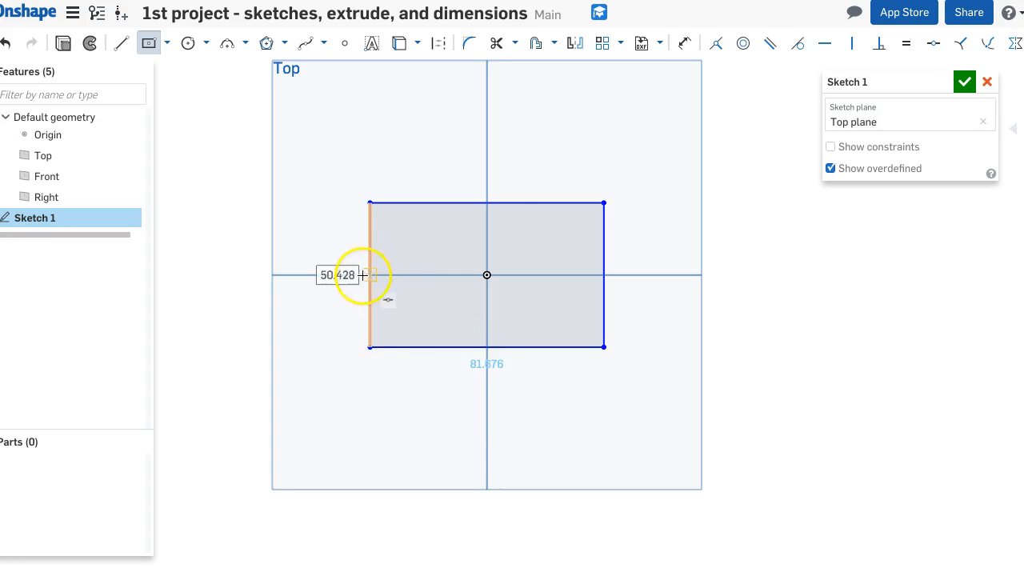
Dimension the rectangle's upper edge without changing its length, and undo the dimension
{"action": "left_click", "coordinate": [685, 44]}
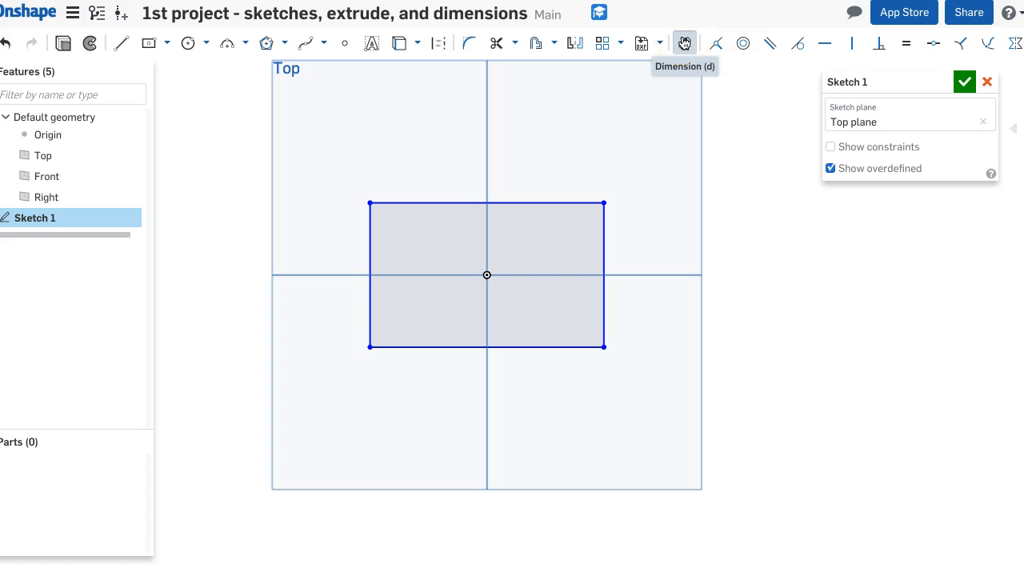
{"action": "left_click", "coordinate": [684, 43]}
{"action": "left_click", "coordinate": [559, 203]}
{"action": "left_click", "coordinate": [558, 120]}
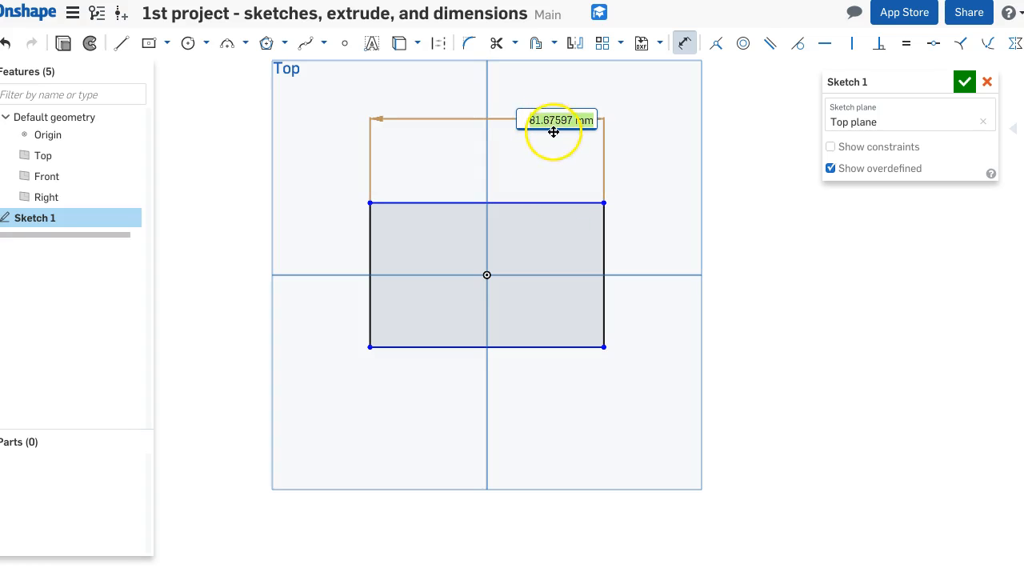
{"action": "key", "text": "super+z"}
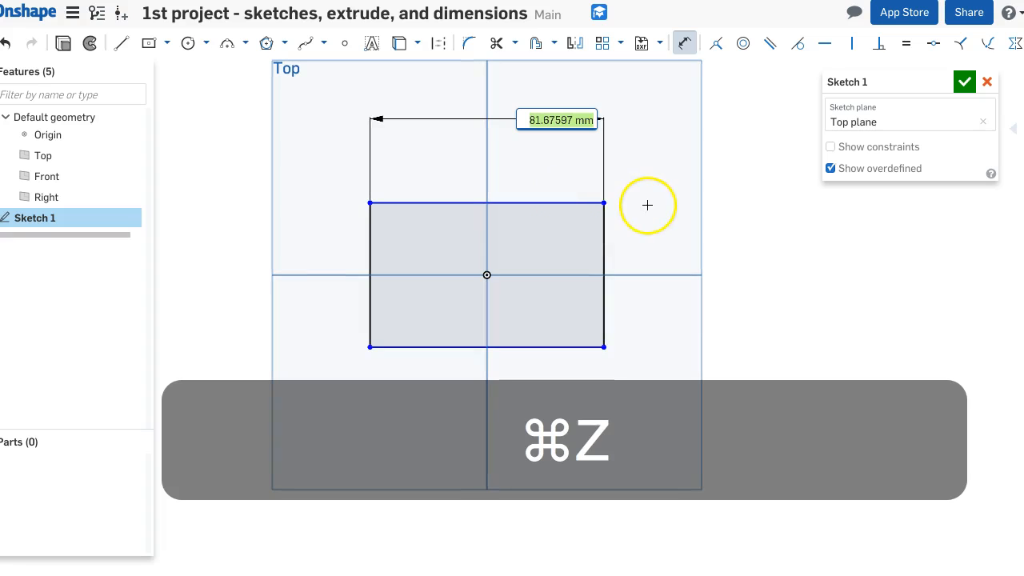
{"action": "key", "text": "Escape"}
{"action": "key", "text": "super+z"}
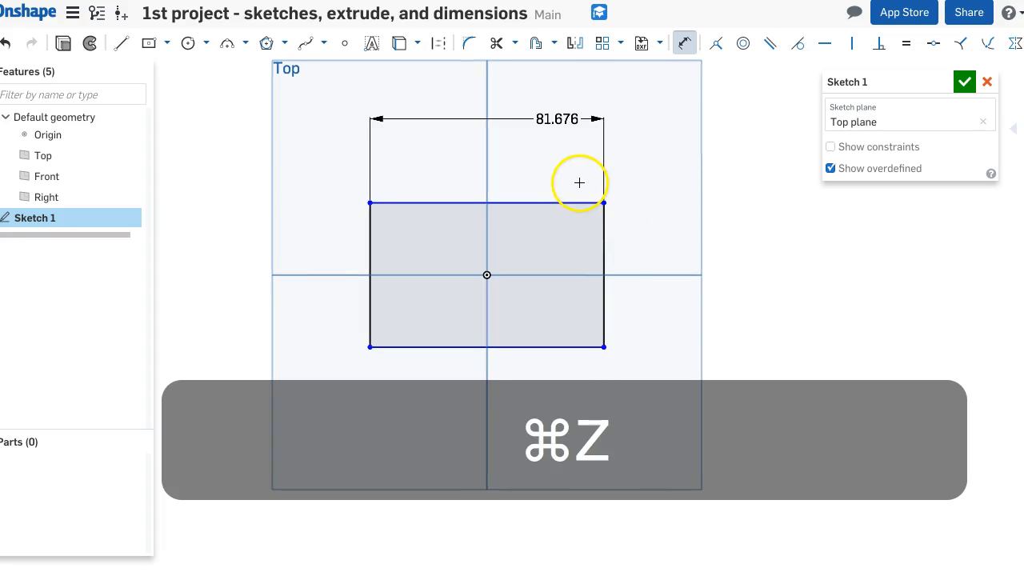
{"action": "left_click", "coordinate": [684, 44]}
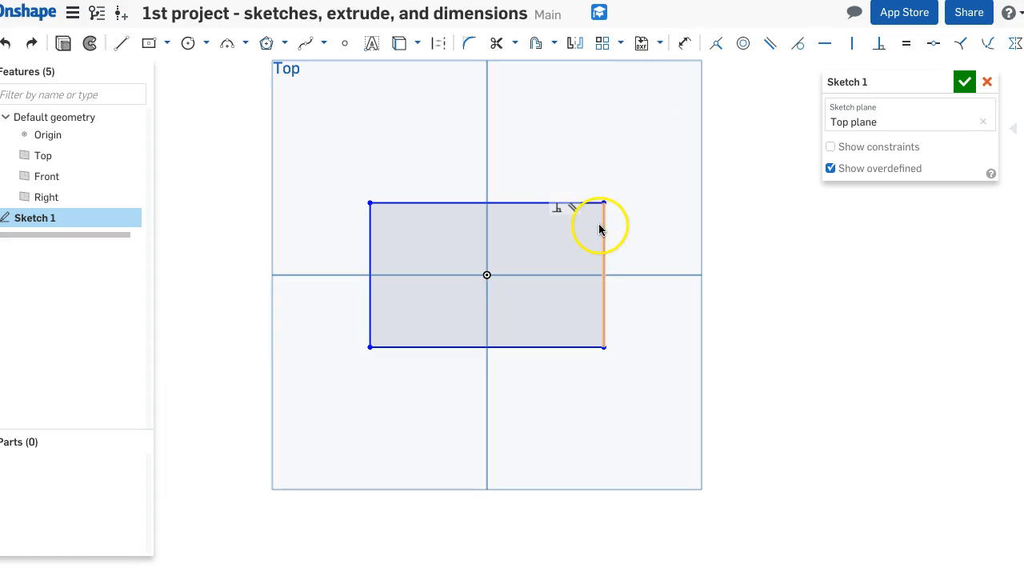
{"action": "key", "text": "d"}
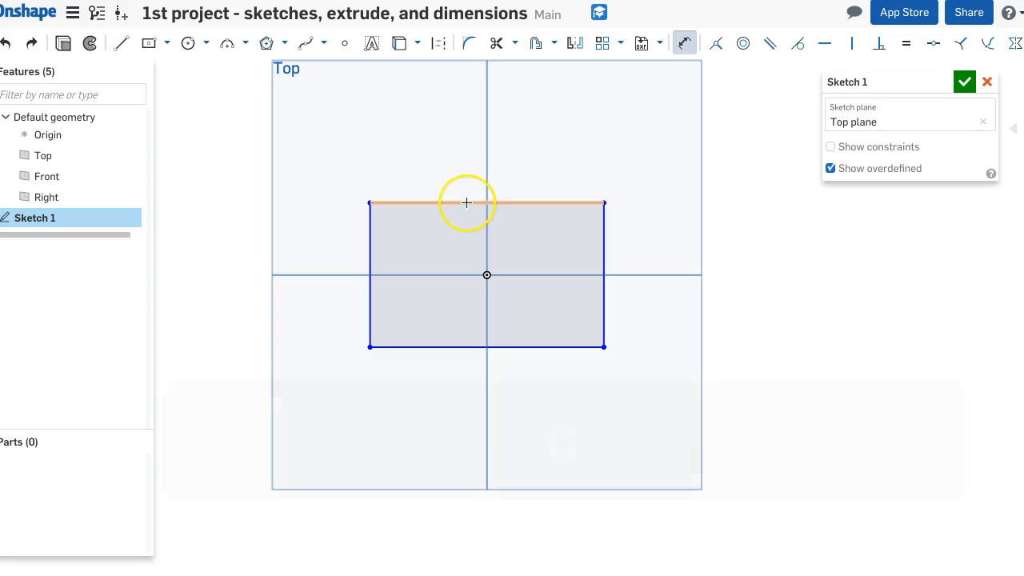
{"action": "left_click", "coordinate": [466, 202]}
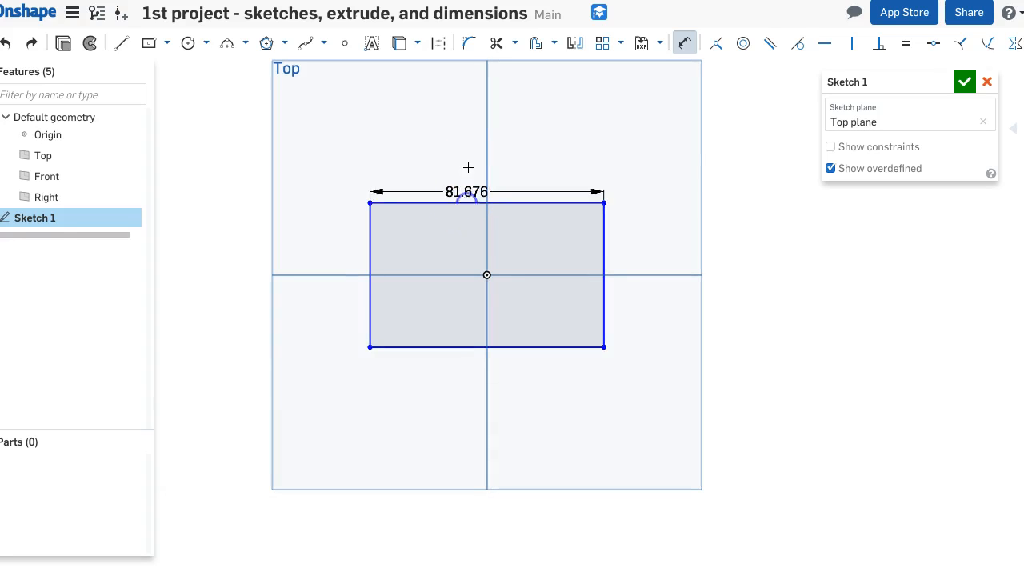
{"action": "left_click", "coordinate": [467, 155]}
{"action": "key", "text": "Escape"}
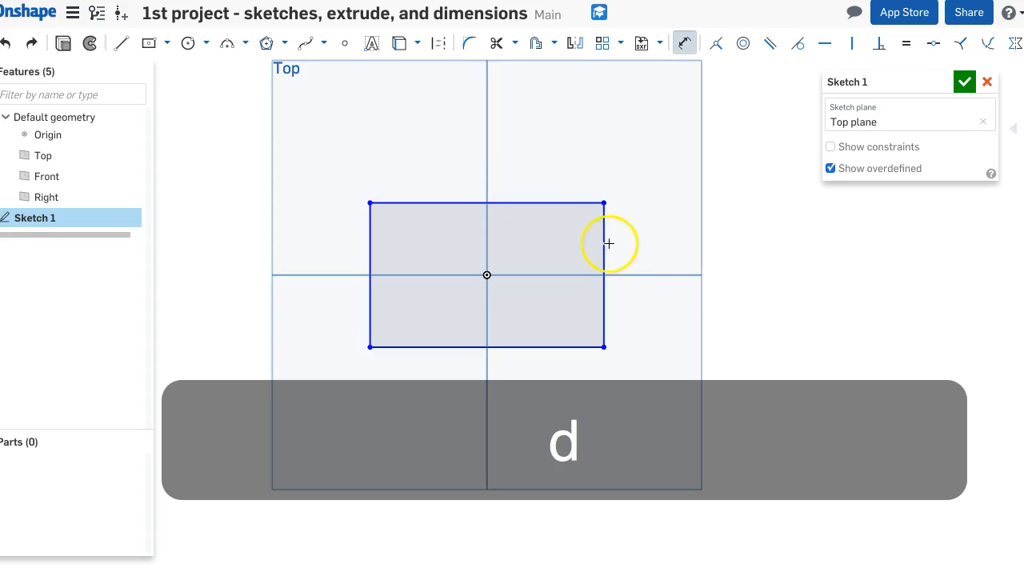
Dimension the rectangle's upper edge at 100 mm, and stretch the rectangle taller by its upper-right corner
{"action": "left_click_drag", "start_coordinate": [605, 241], "coordinate": [449, 135]}
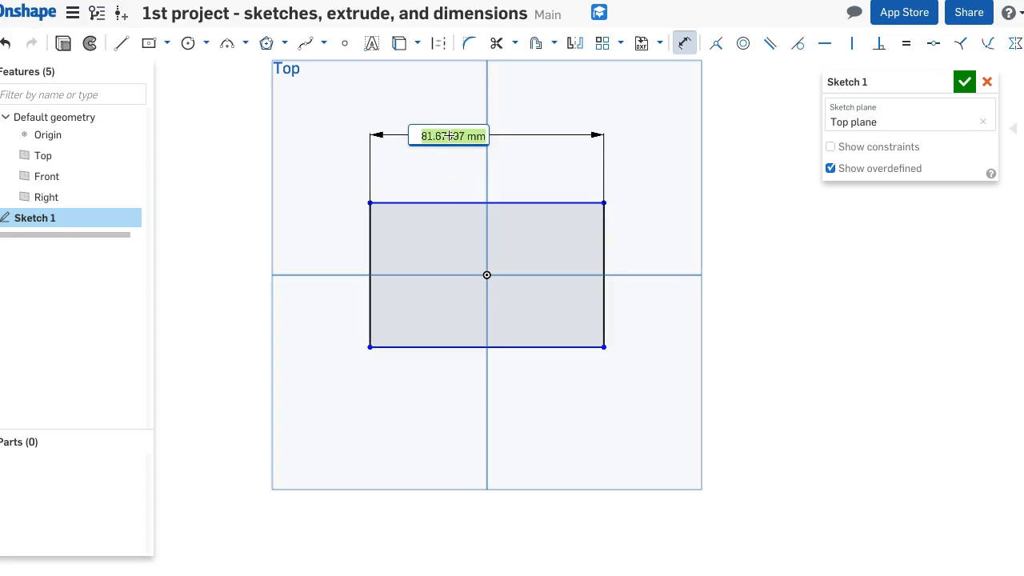
{"action": "type", "text": "100"}
{"action": "key", "text": "Return"}
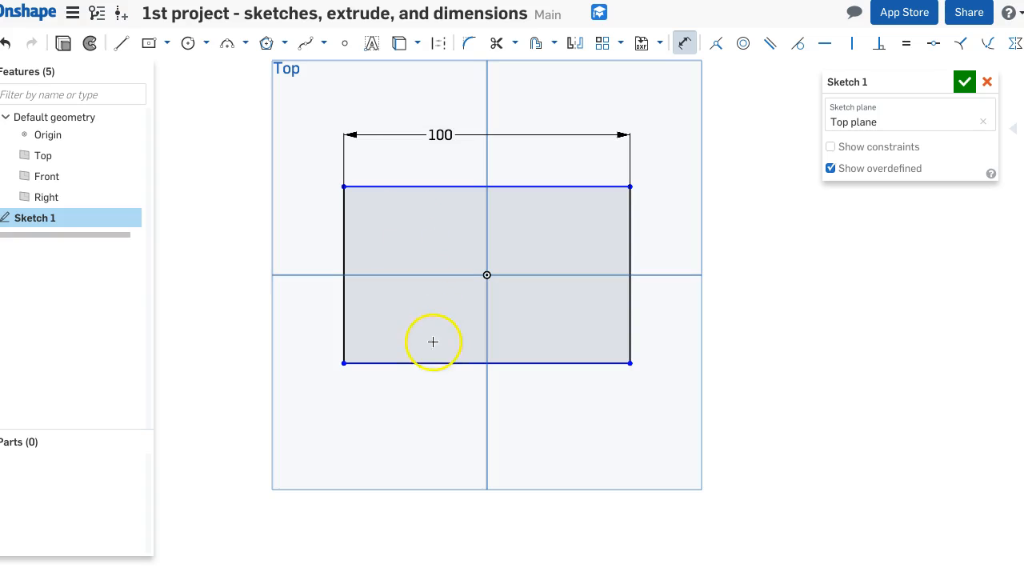
{"action": "key", "text": "Escape"}
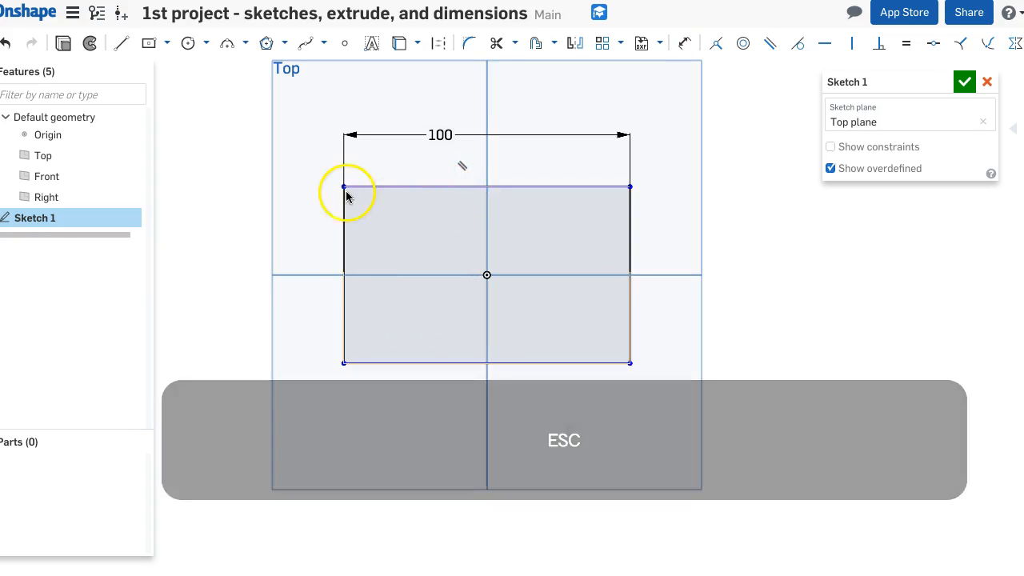
{"action": "left_click_drag", "start_coordinate": [631, 188], "coordinate": [596, 169]}
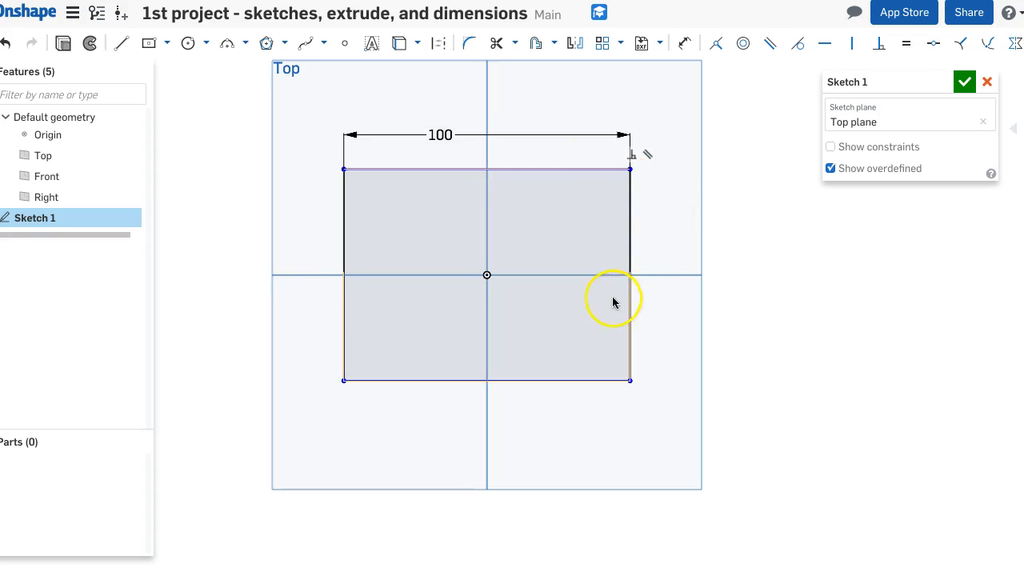
Dimension the rectangle's right edge at 50 mm and accept the sketch
{"action": "key", "text": "d"}
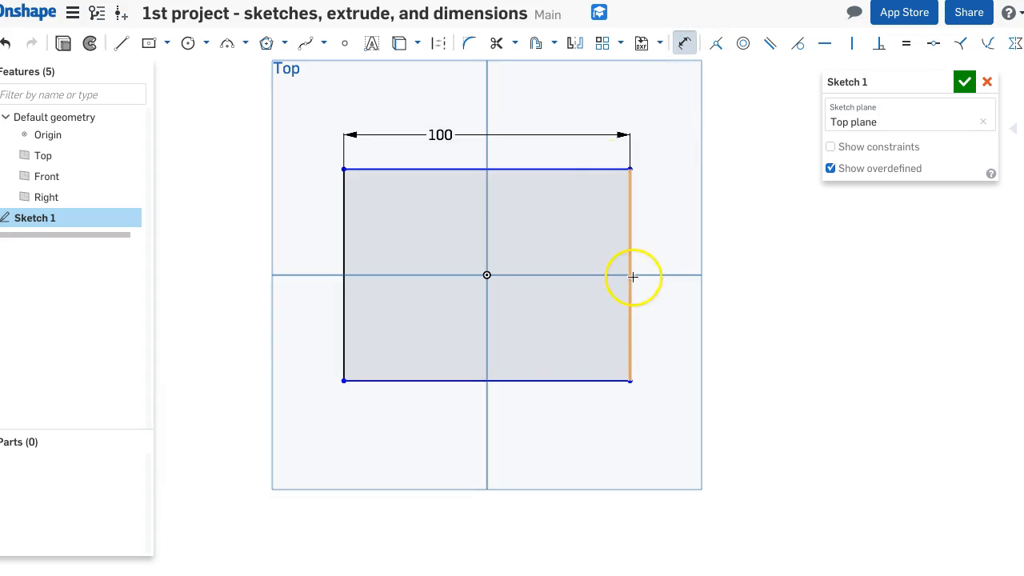
{"action": "left_click_drag", "start_coordinate": [631, 262], "coordinate": [700, 252]}
{"action": "left_click", "coordinate": [701, 252]}
{"action": "type", "text": "50"}
{"action": "key", "text": "Return"}
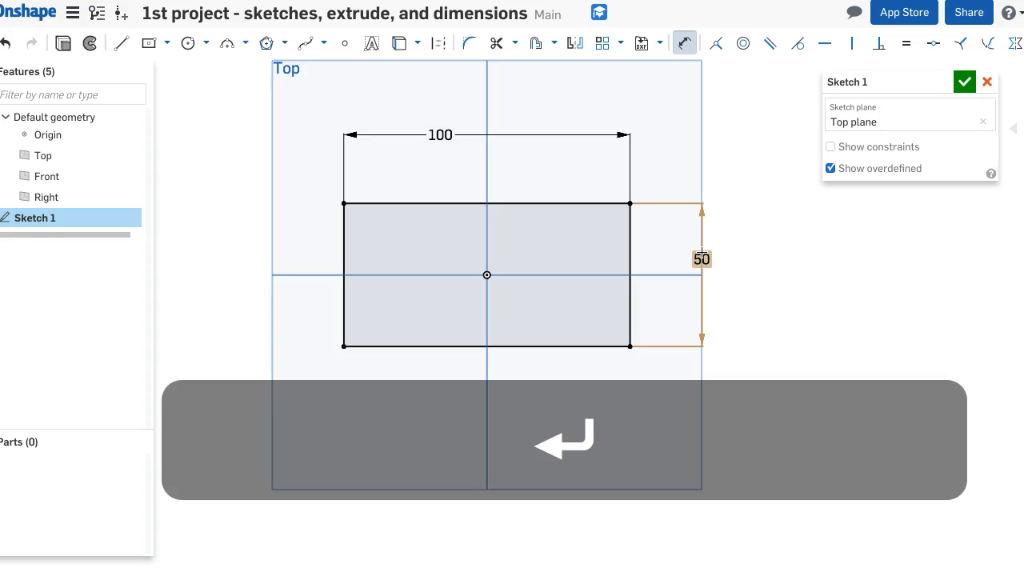
{"action": "left_click", "coordinate": [622, 231]}
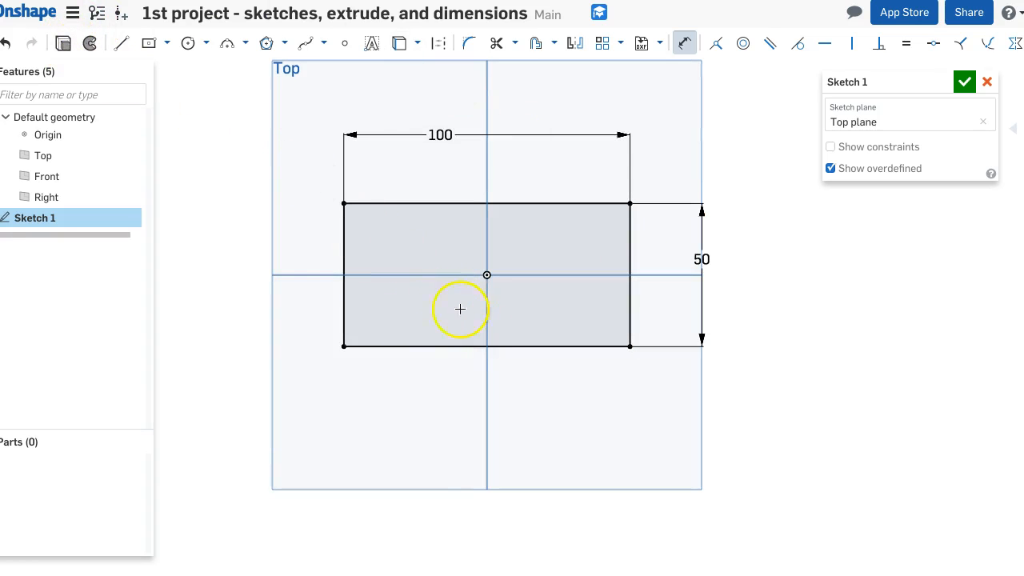
{"action": "left_click", "coordinate": [965, 83]}
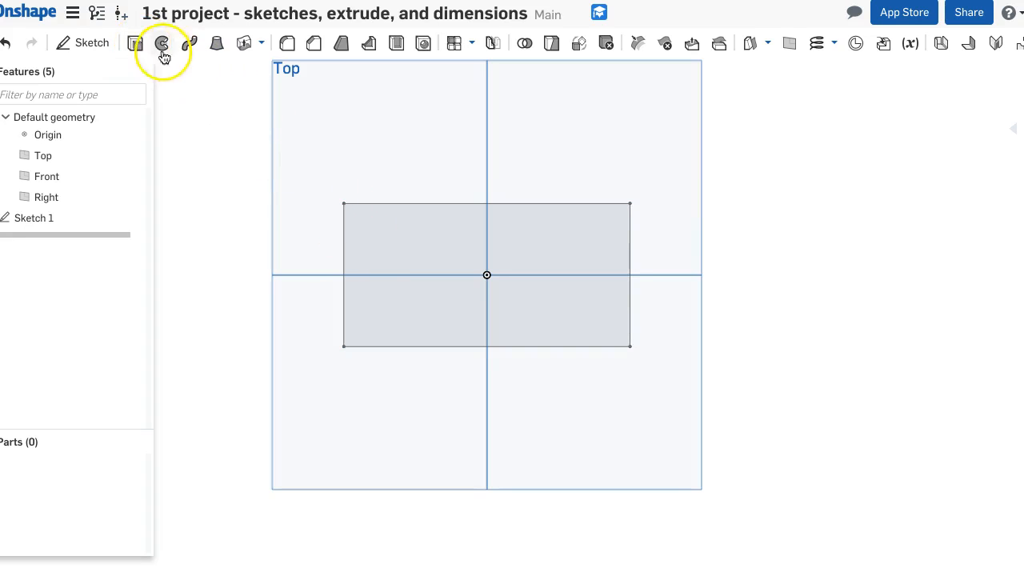
Start a new solid extrude from the rectangle's face, and replace that face selection with the whole of Sketch 1
{"action": "left_click", "coordinate": [134, 44]}
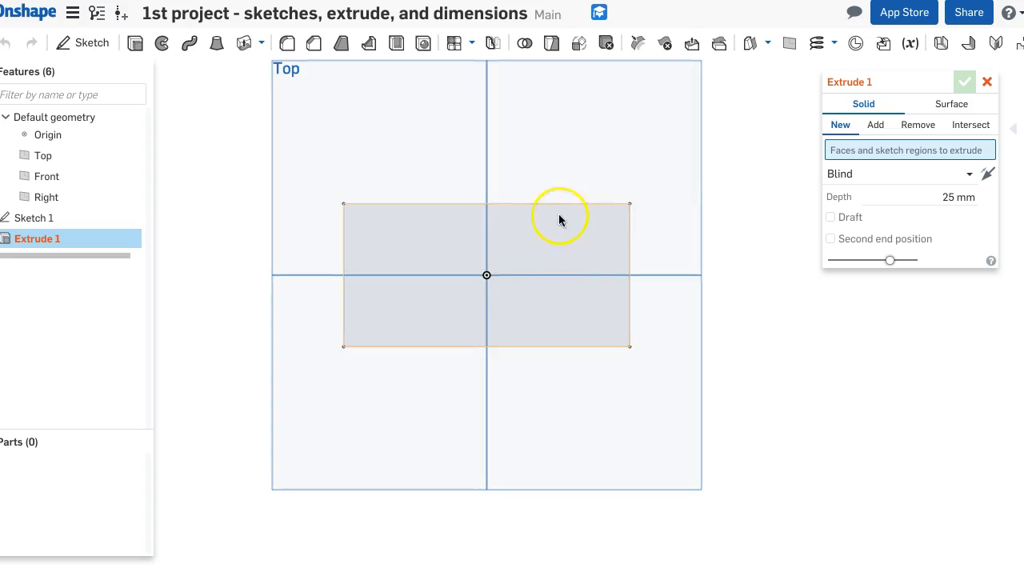
{"action": "left_click", "coordinate": [496, 300]}
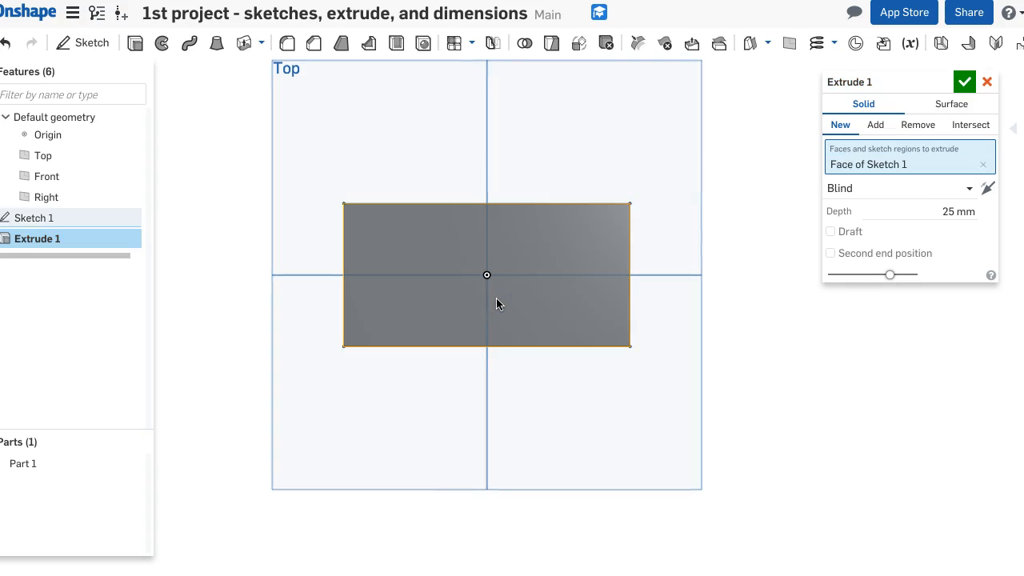
{"action": "right_click_drag", "start_coordinate": [697, 389], "coordinate": [672, 330]}
{"action": "left_click", "coordinate": [558, 252]}
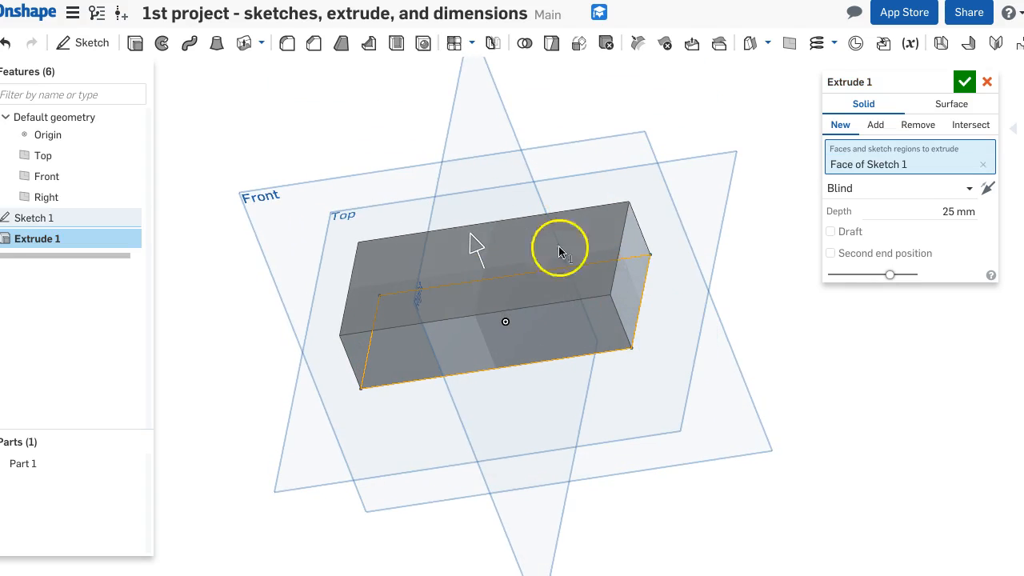
{"action": "left_click", "coordinate": [985, 164]}
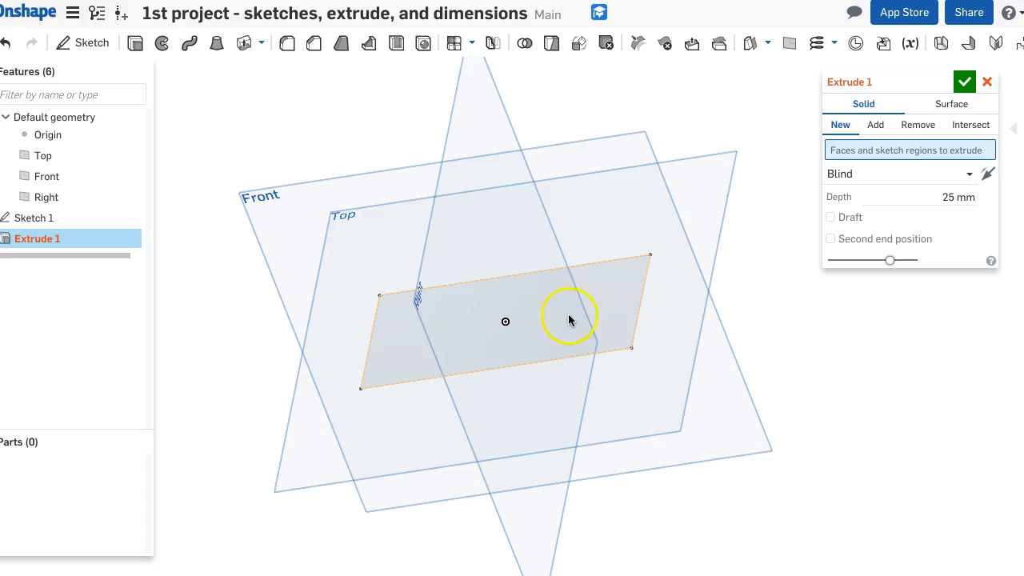
{"action": "left_click", "coordinate": [34, 226]}
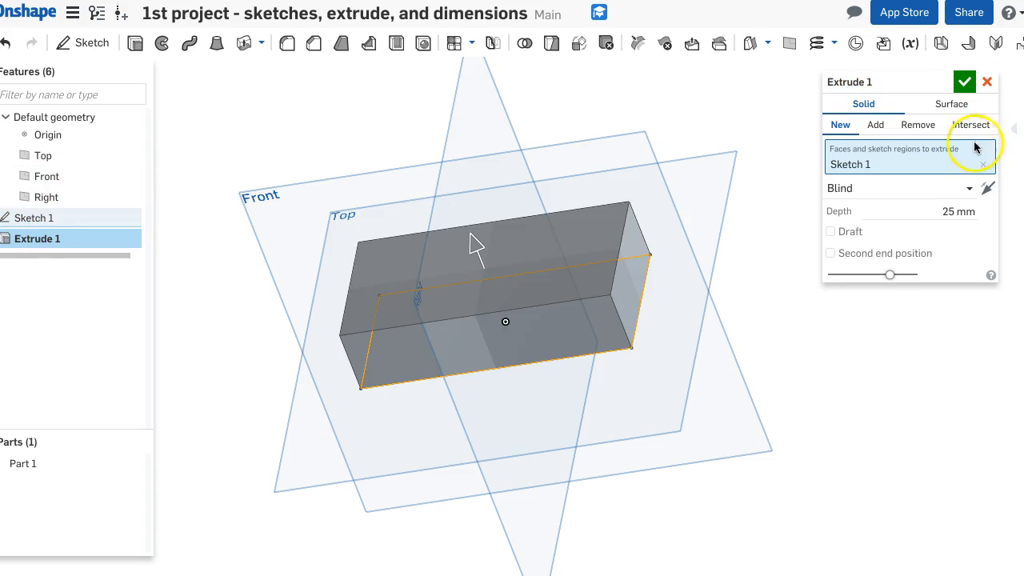
Pull the extrusion upward to about 44.5 mm, then set its blind depth to 50 mm and accept the extrude
{"action": "left_click_drag", "start_coordinate": [473, 242], "coordinate": [455, 203]}
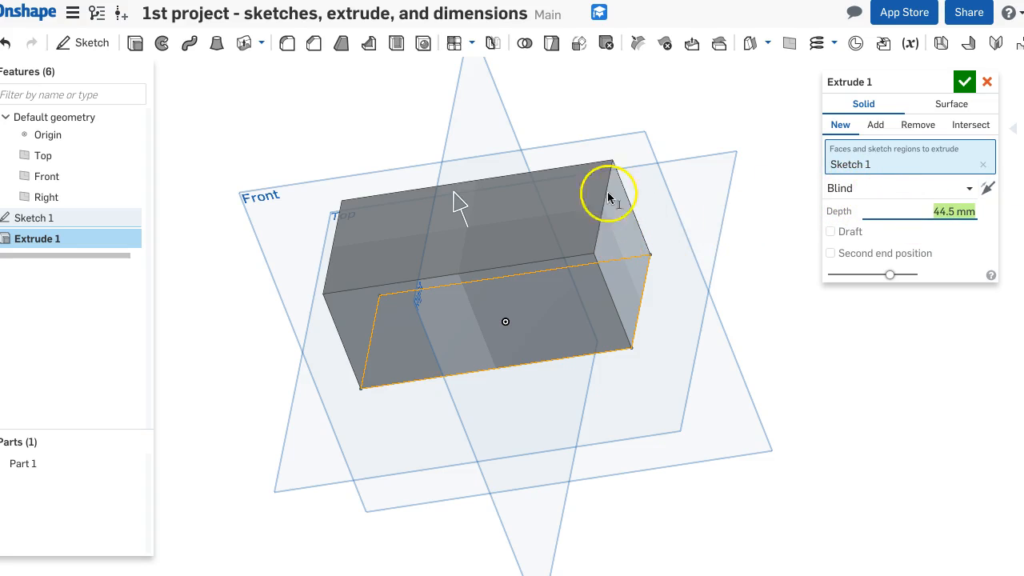
{"action": "double_click", "coordinate": [927, 207]}
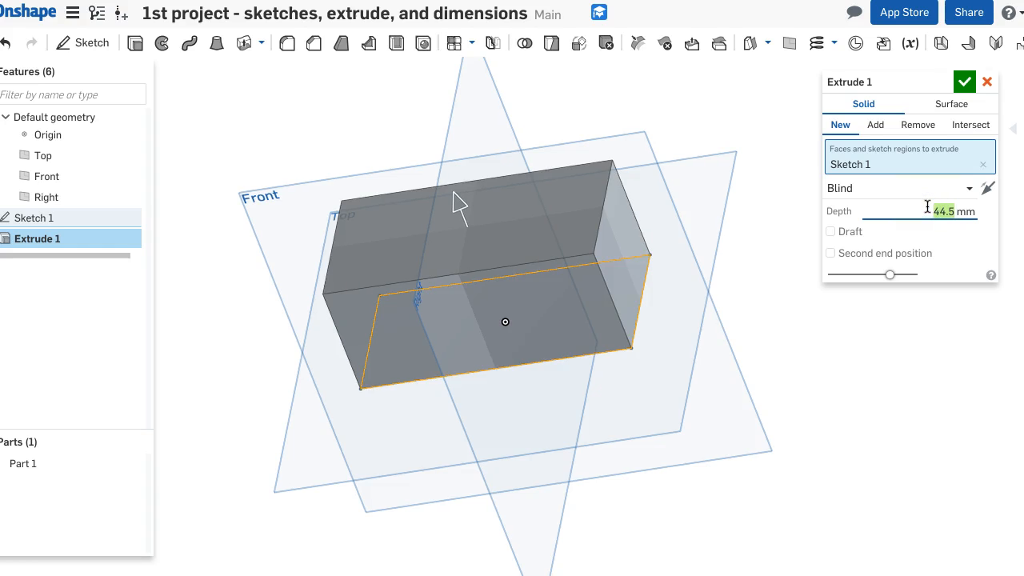
{"action": "type", "text": "50"}
{"action": "key", "text": "Return"}
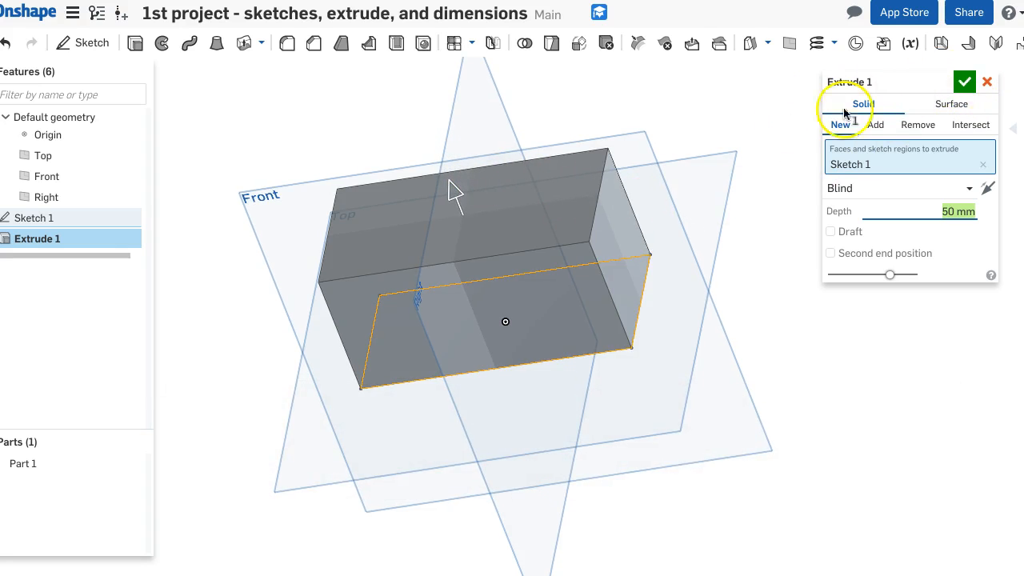
{"action": "left_click", "coordinate": [959, 87]}
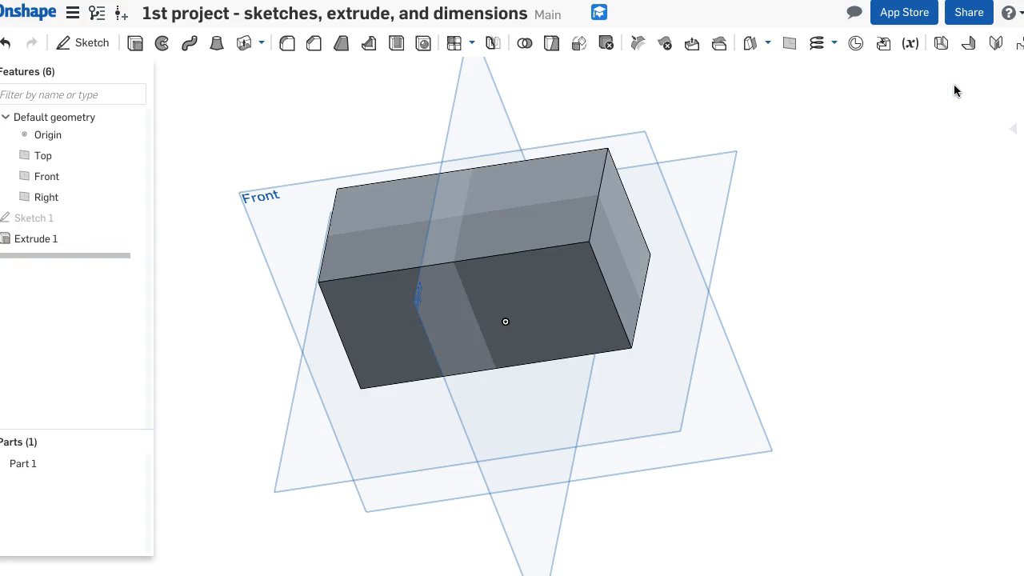